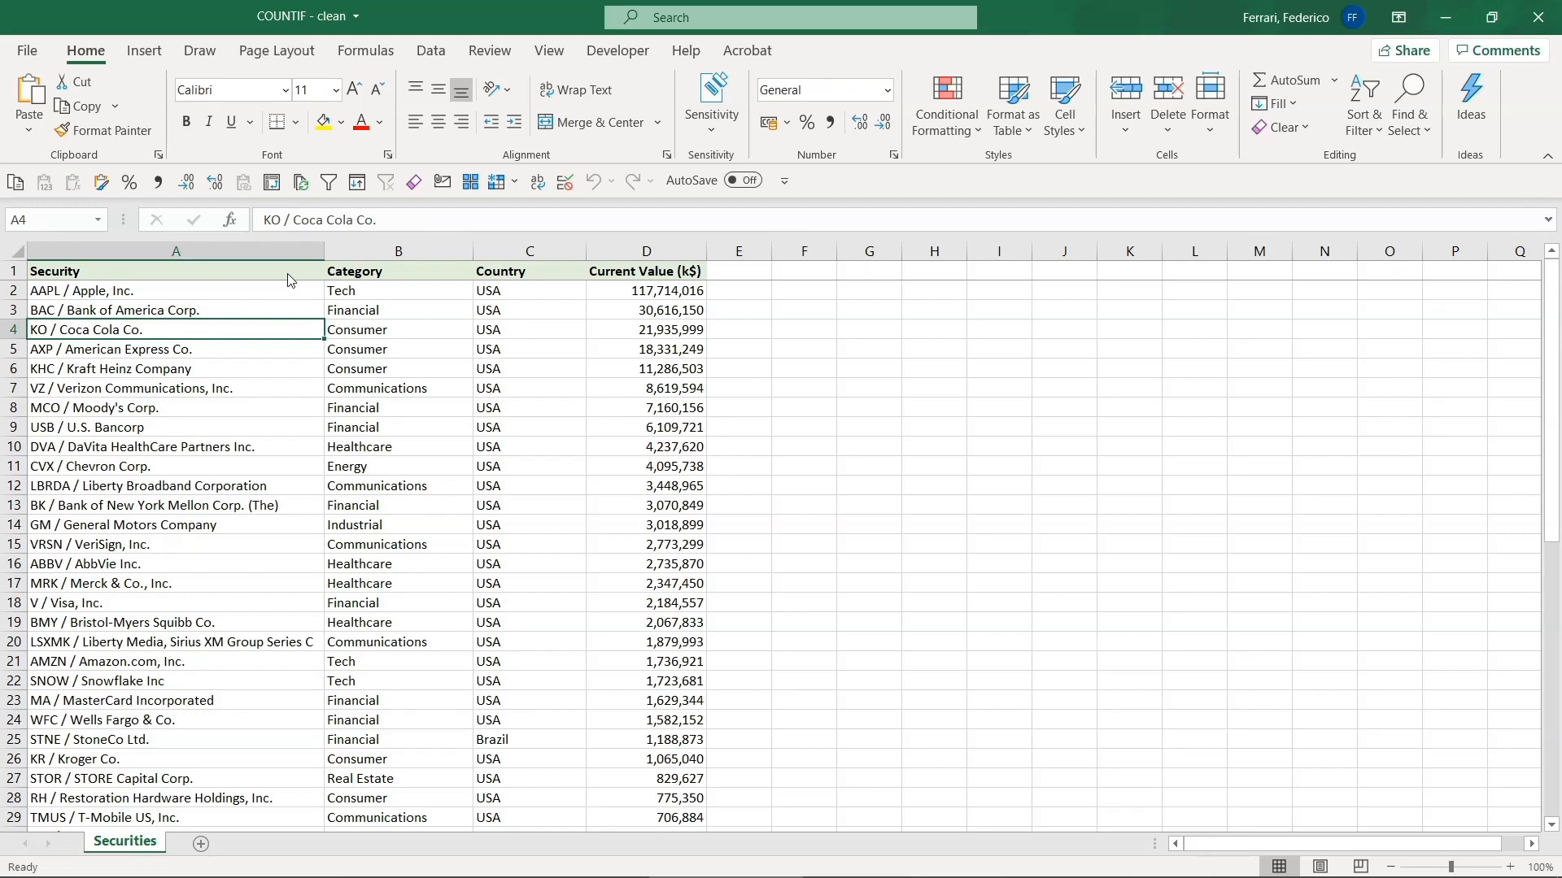
Examine the Security, Category, Country and Current Value columns in the upper rows of the securities table.
key(Down)
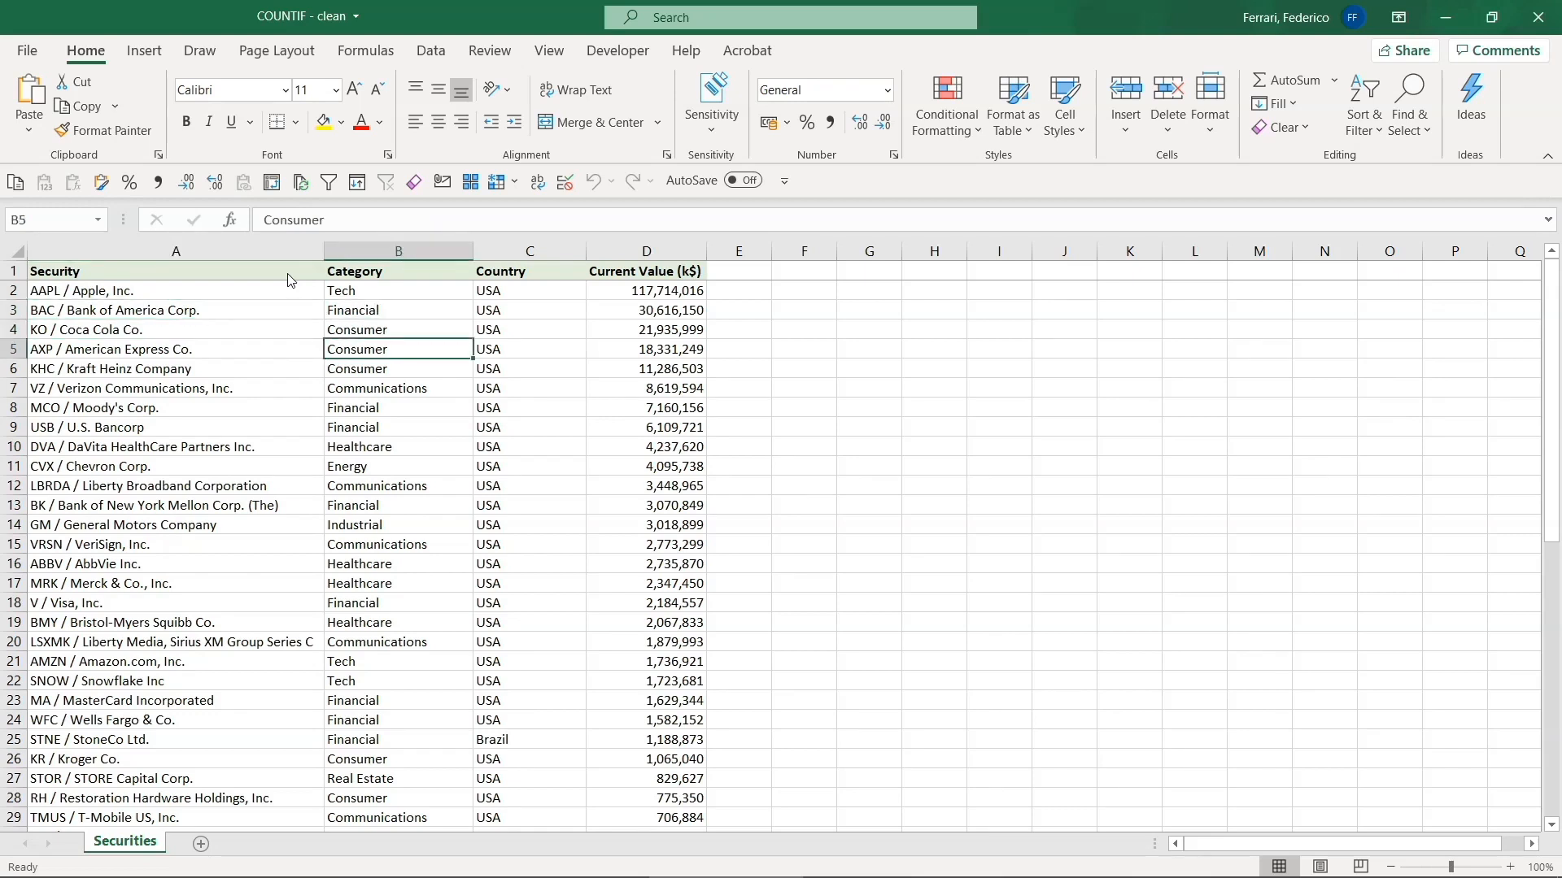
key(Up)
key(Up)
key(Up)
key(Right)
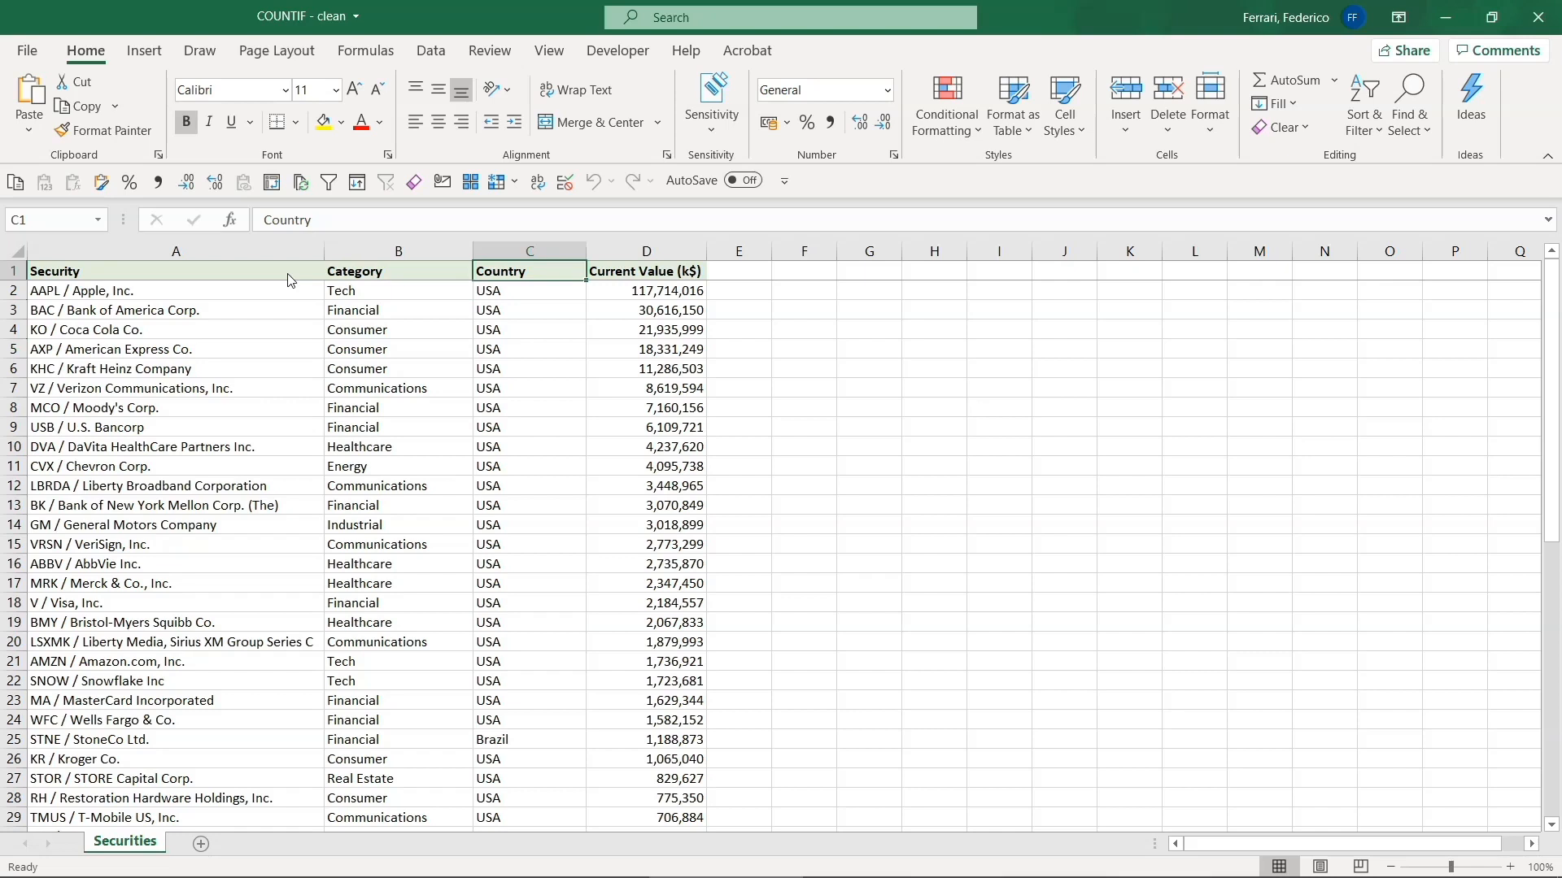
key(Right)
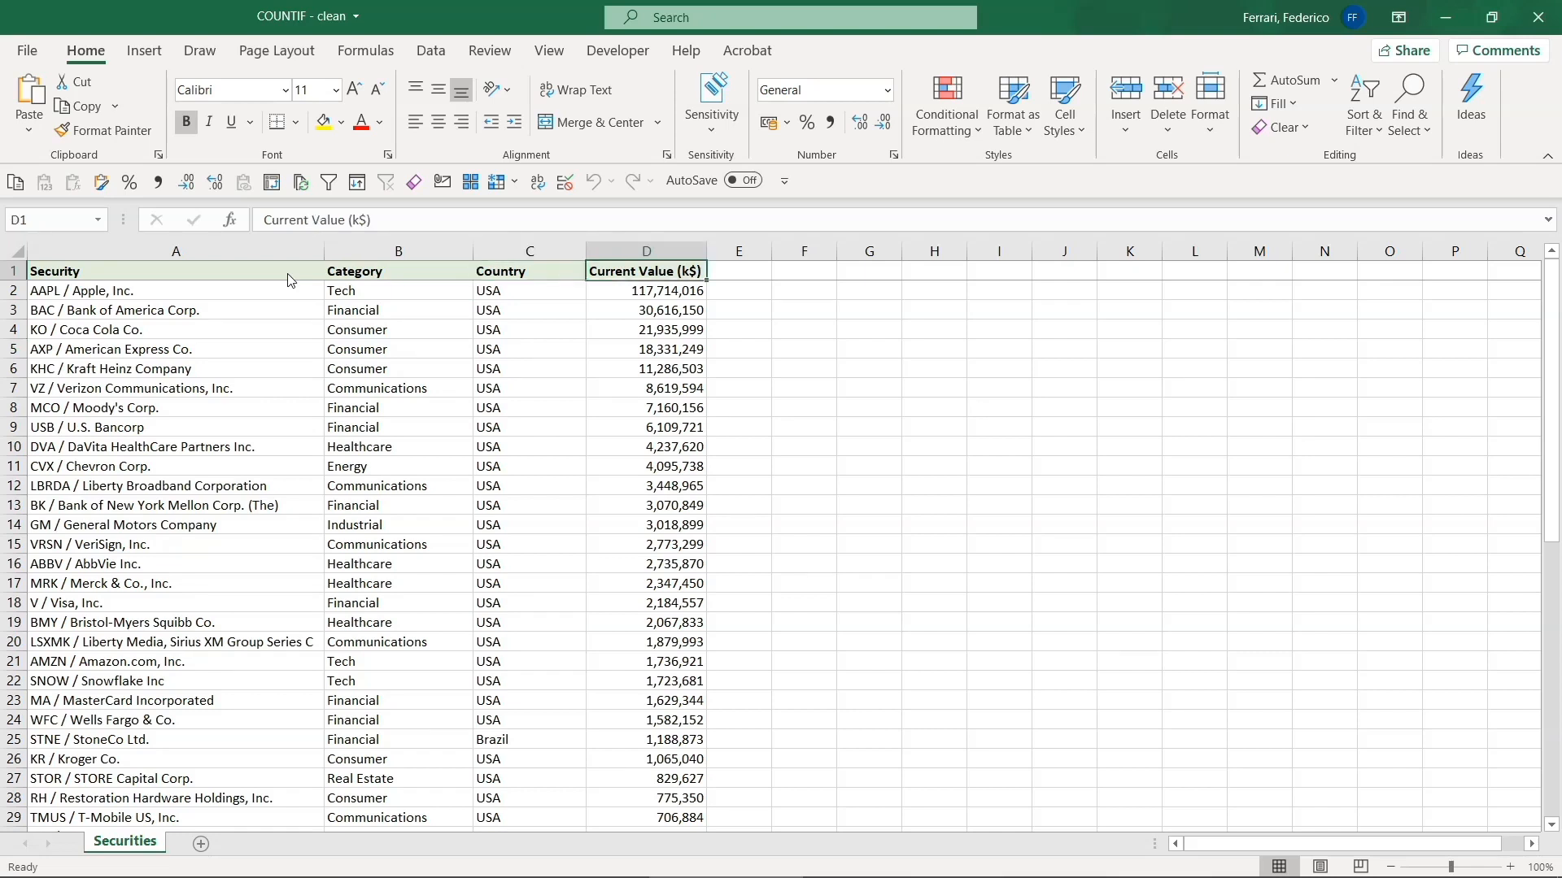
key(Down)
key(Down)
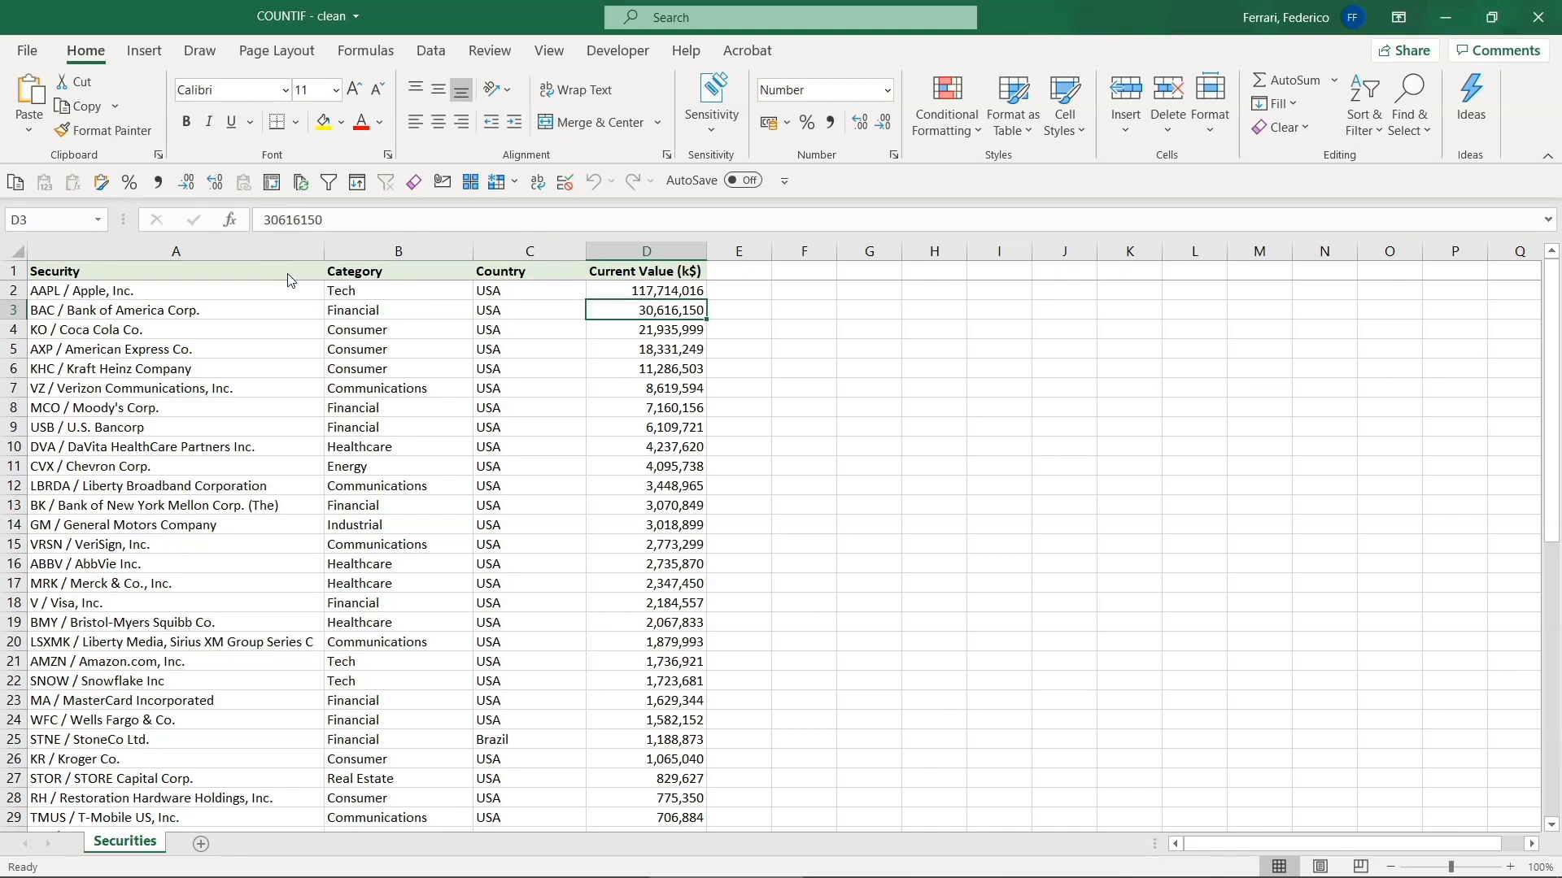
key(Left)
key(Left)
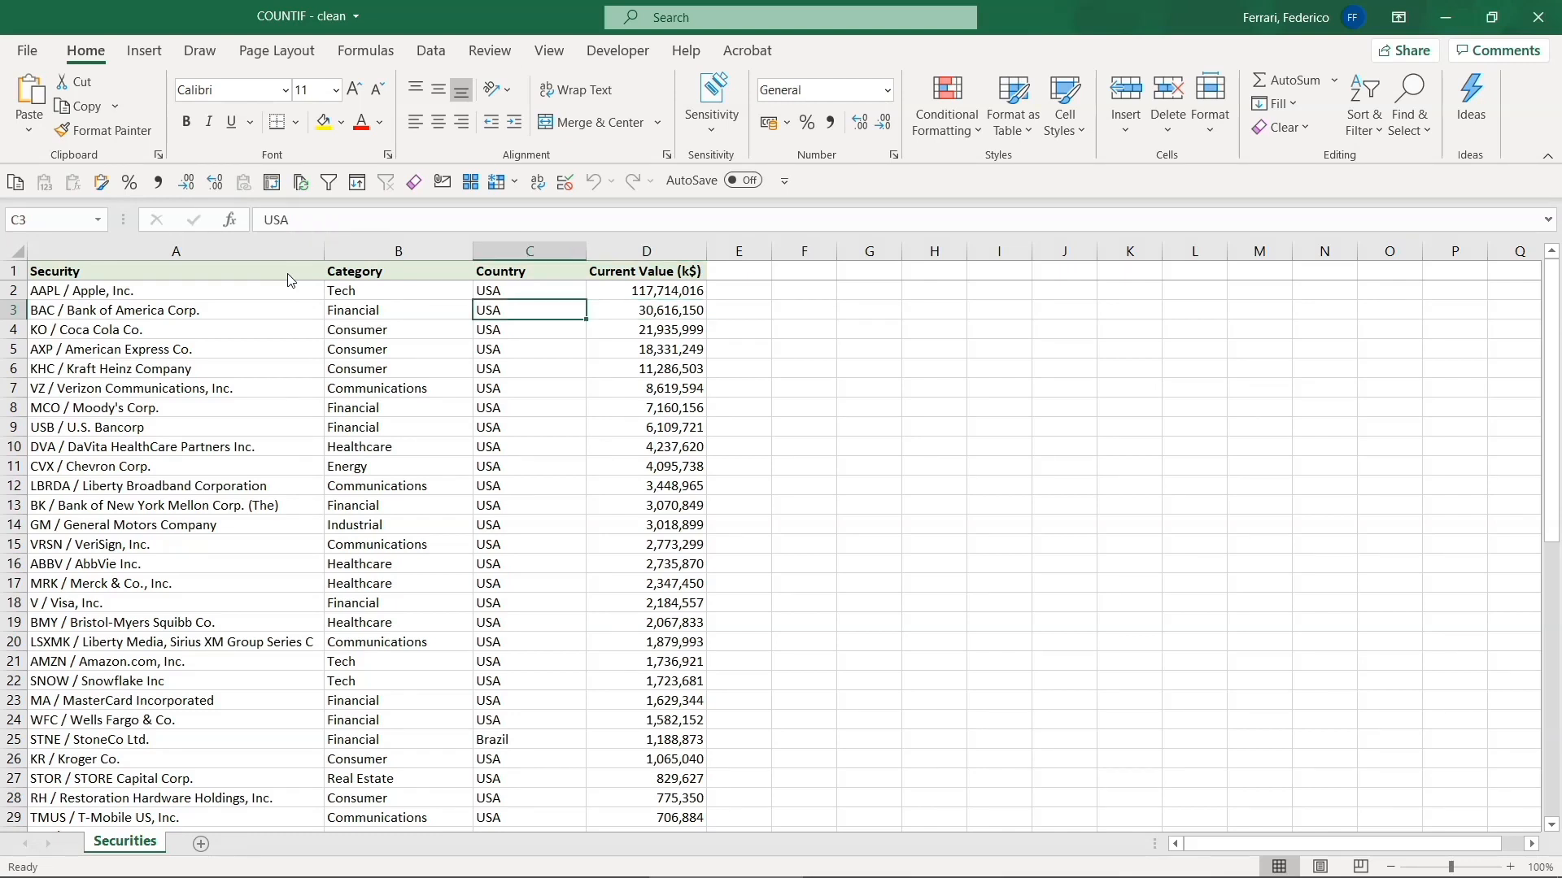
key(Down)
key(Down)
key(Down)
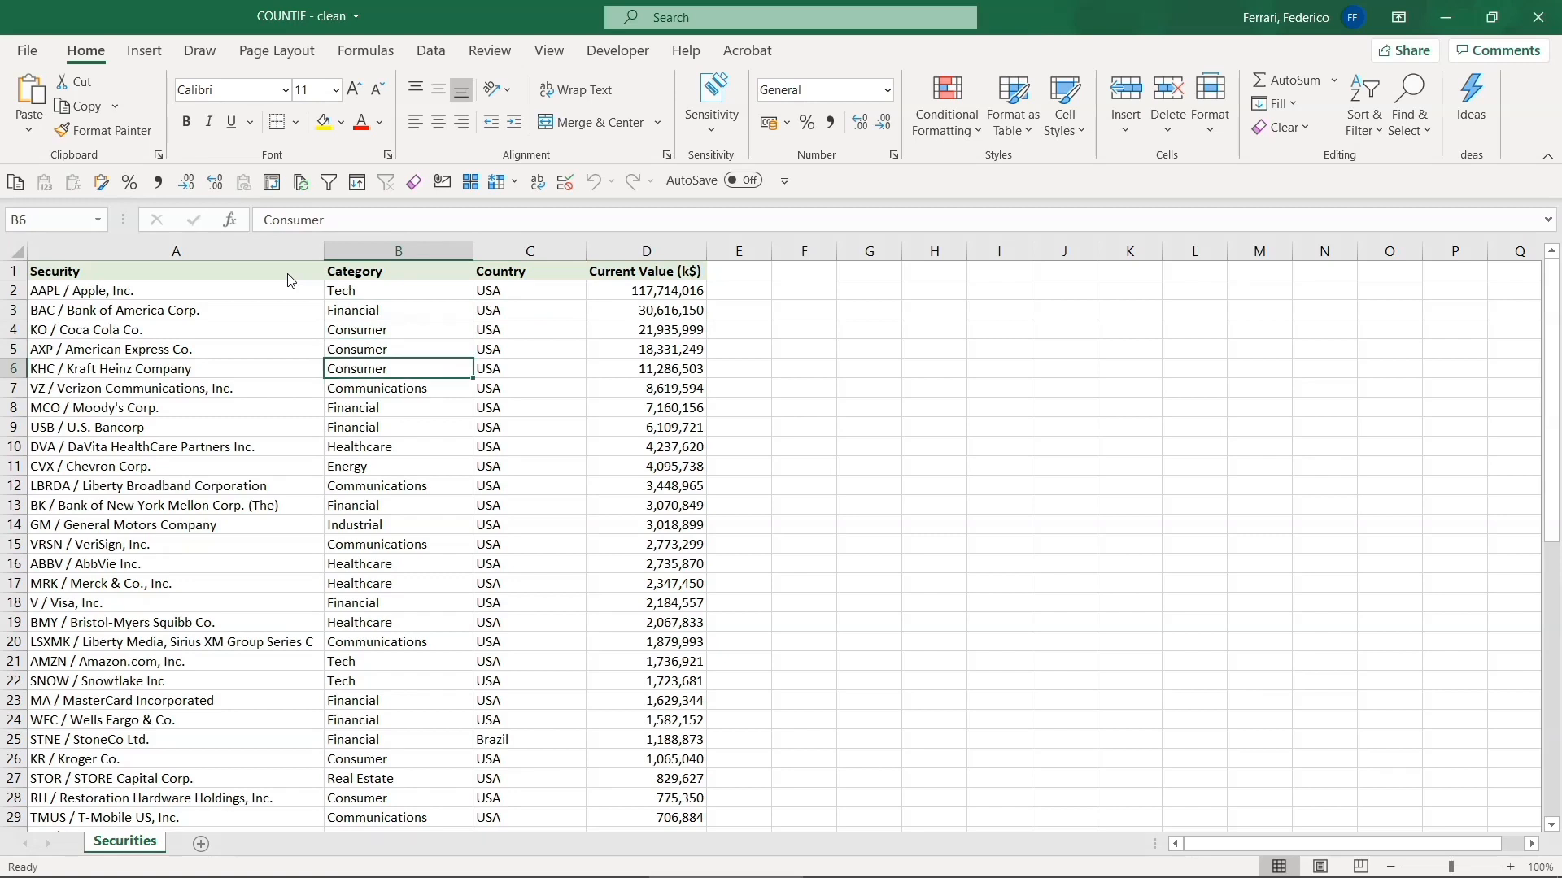
key(Down)
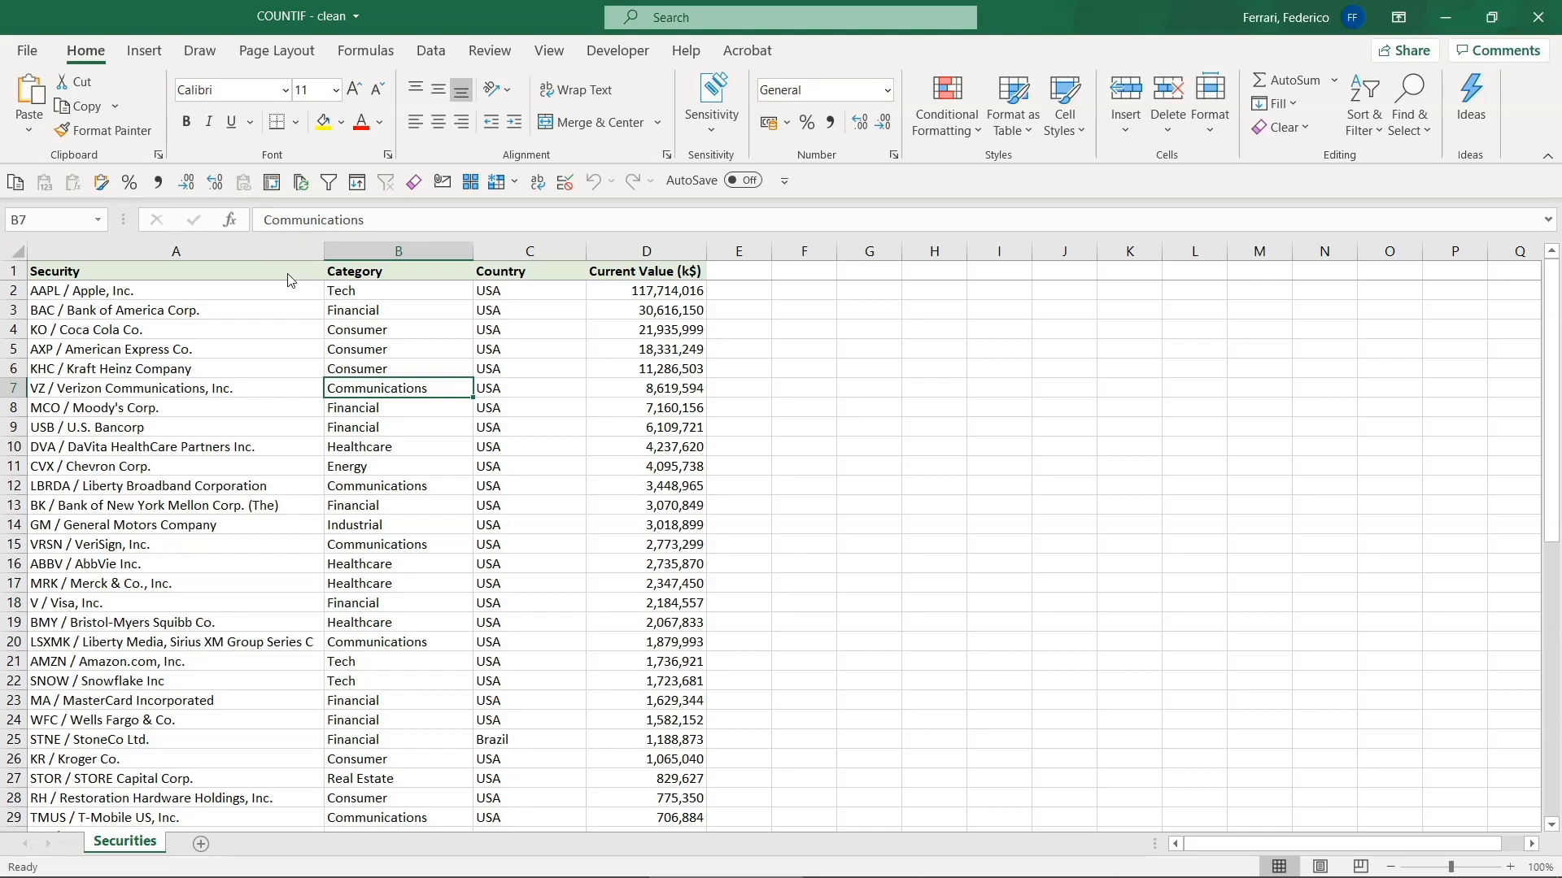
Enter the label "Communications" in cell B50, below the end of the Category column.
key(ctrl+Down)
key(Down)
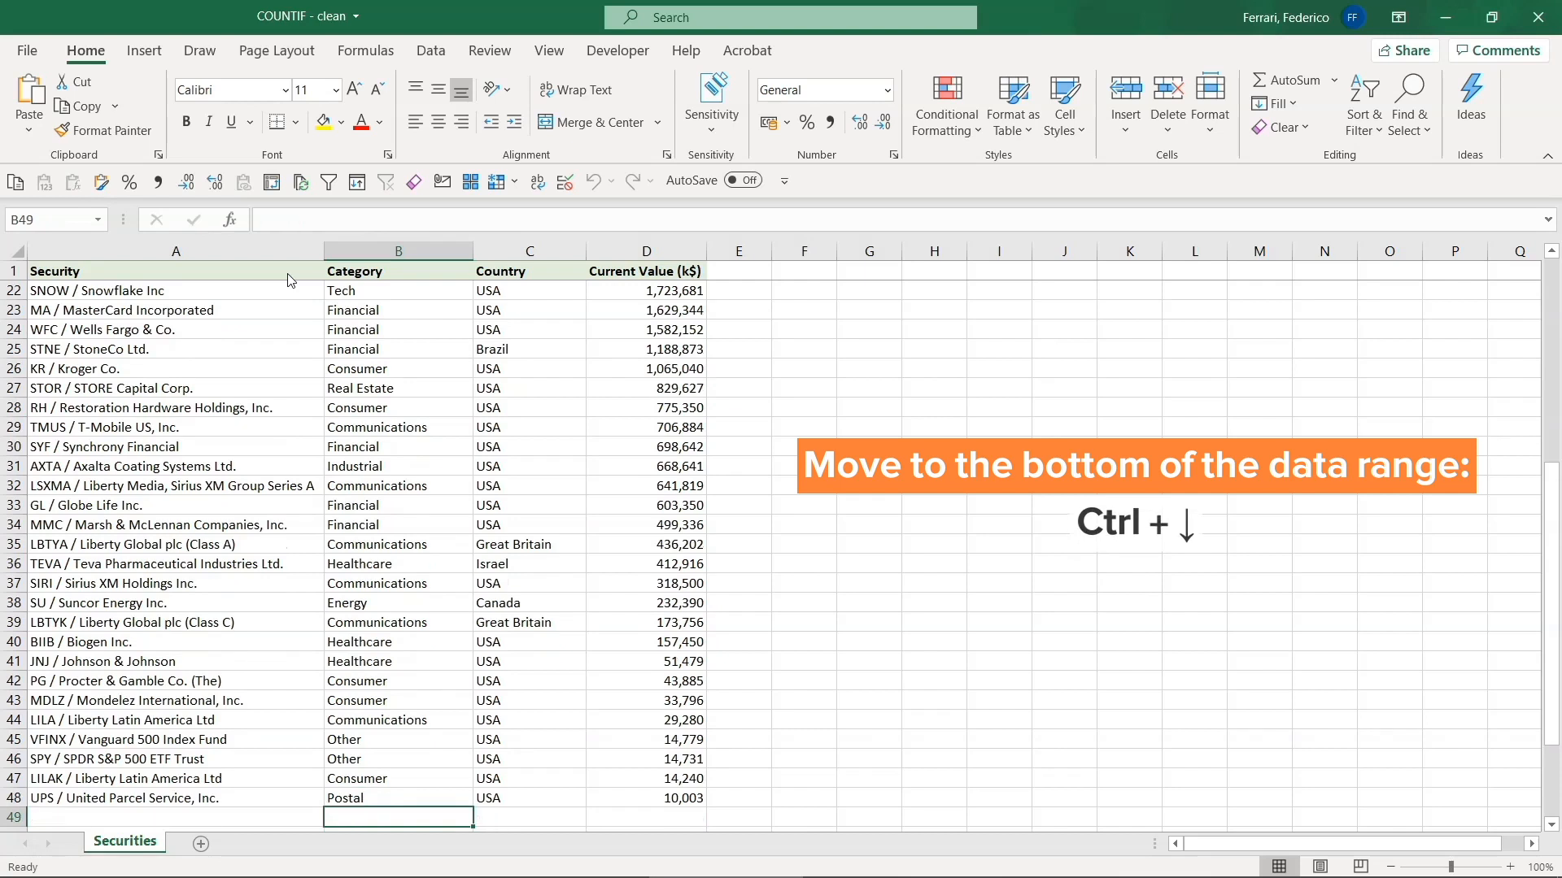
key(Down)
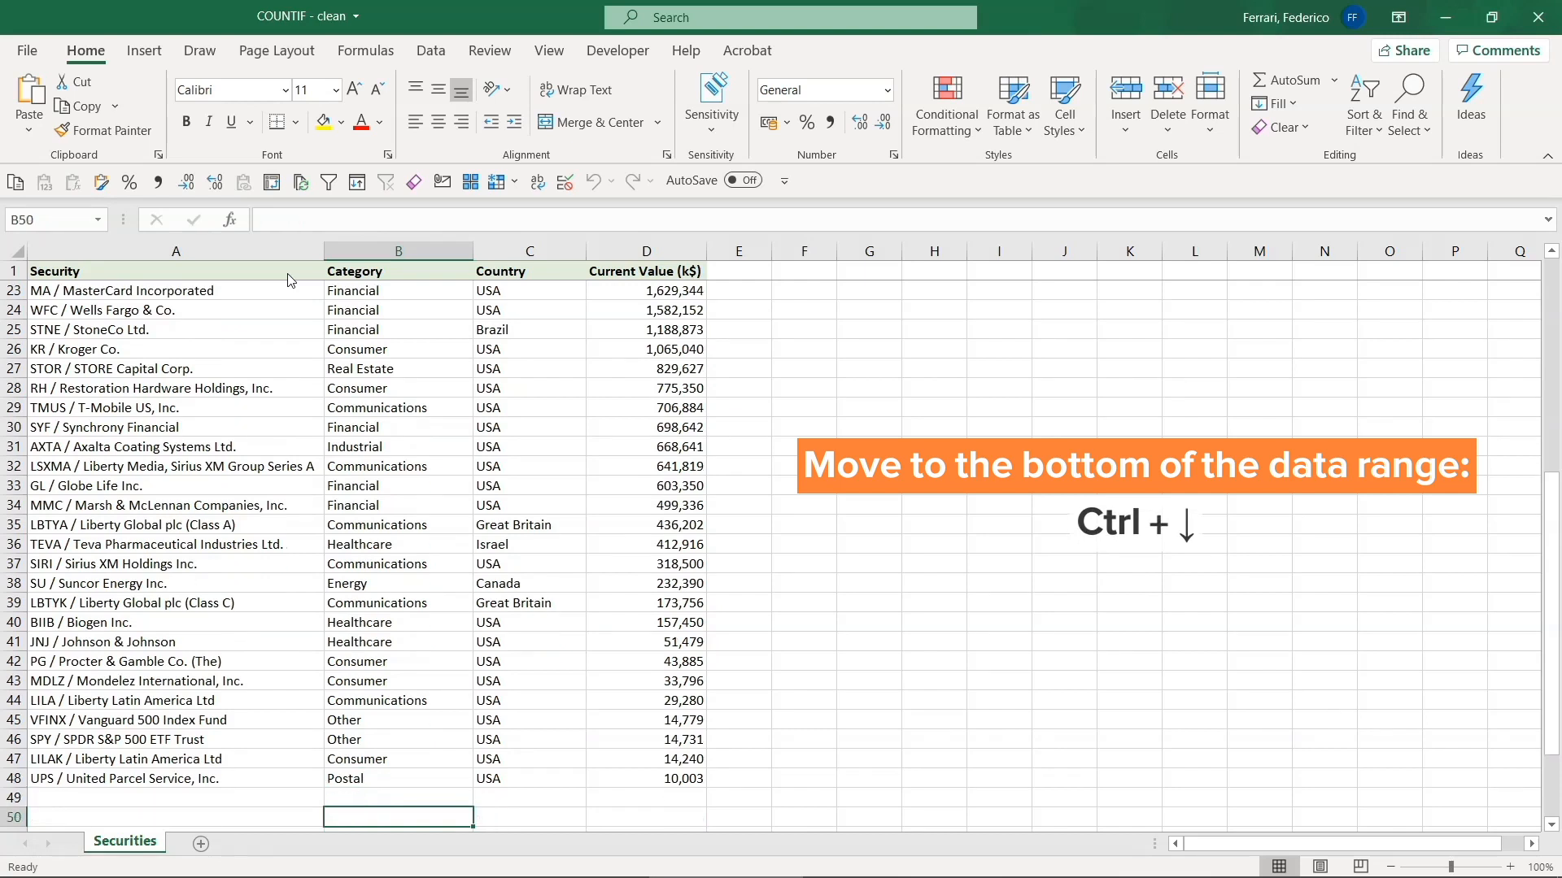
text(Communications)
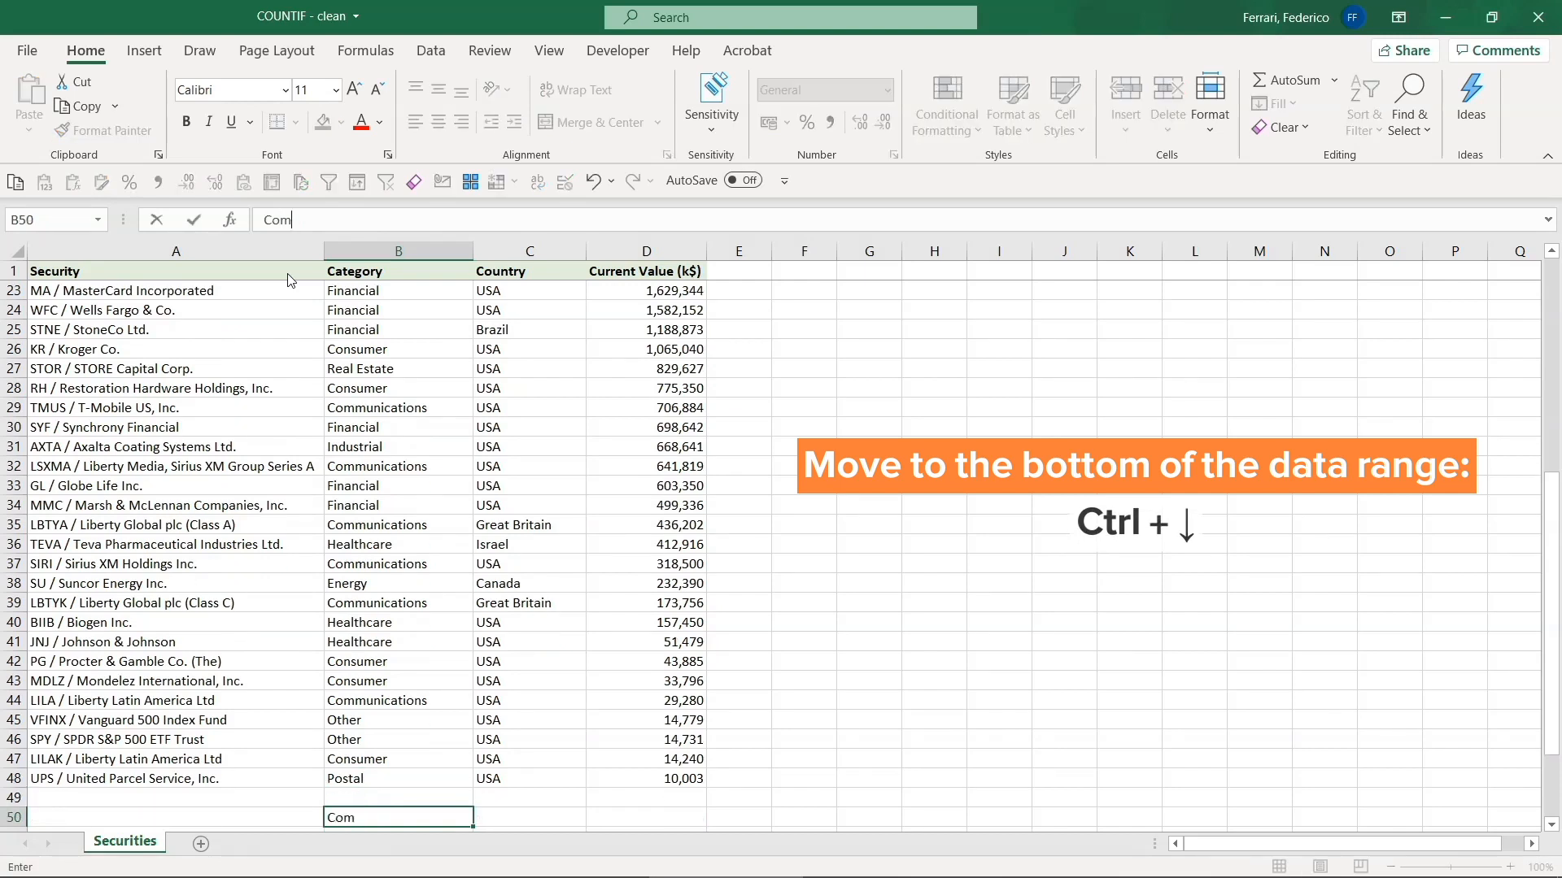
key(Tab)
Enter a COUNTIF formula in D50 that counts the cells in B2:B48 matching the category in B50.
key(Tab)
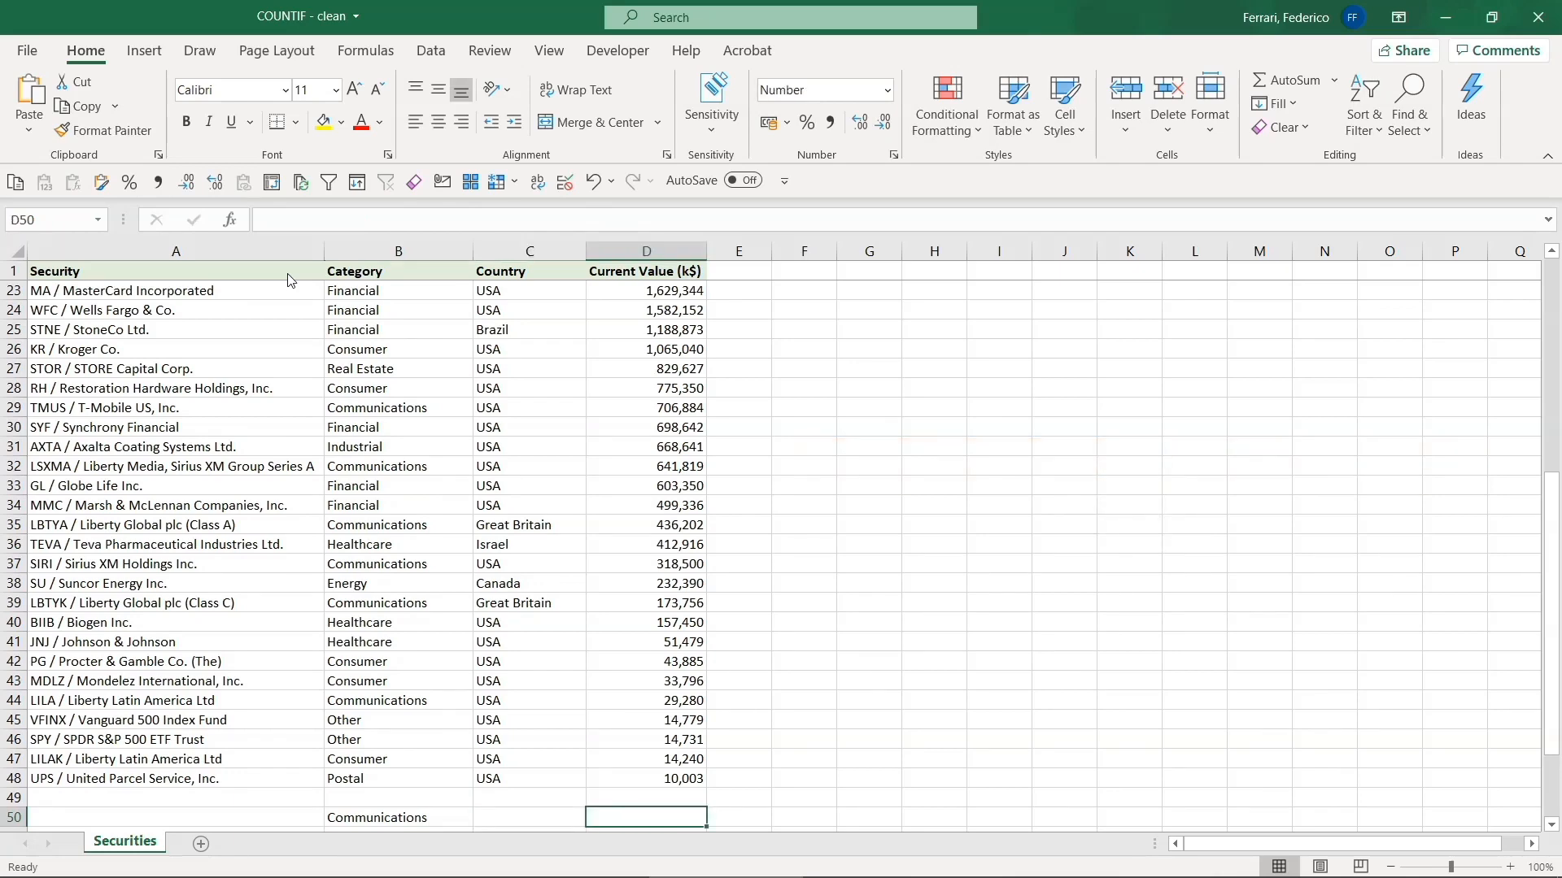
text(=cou)
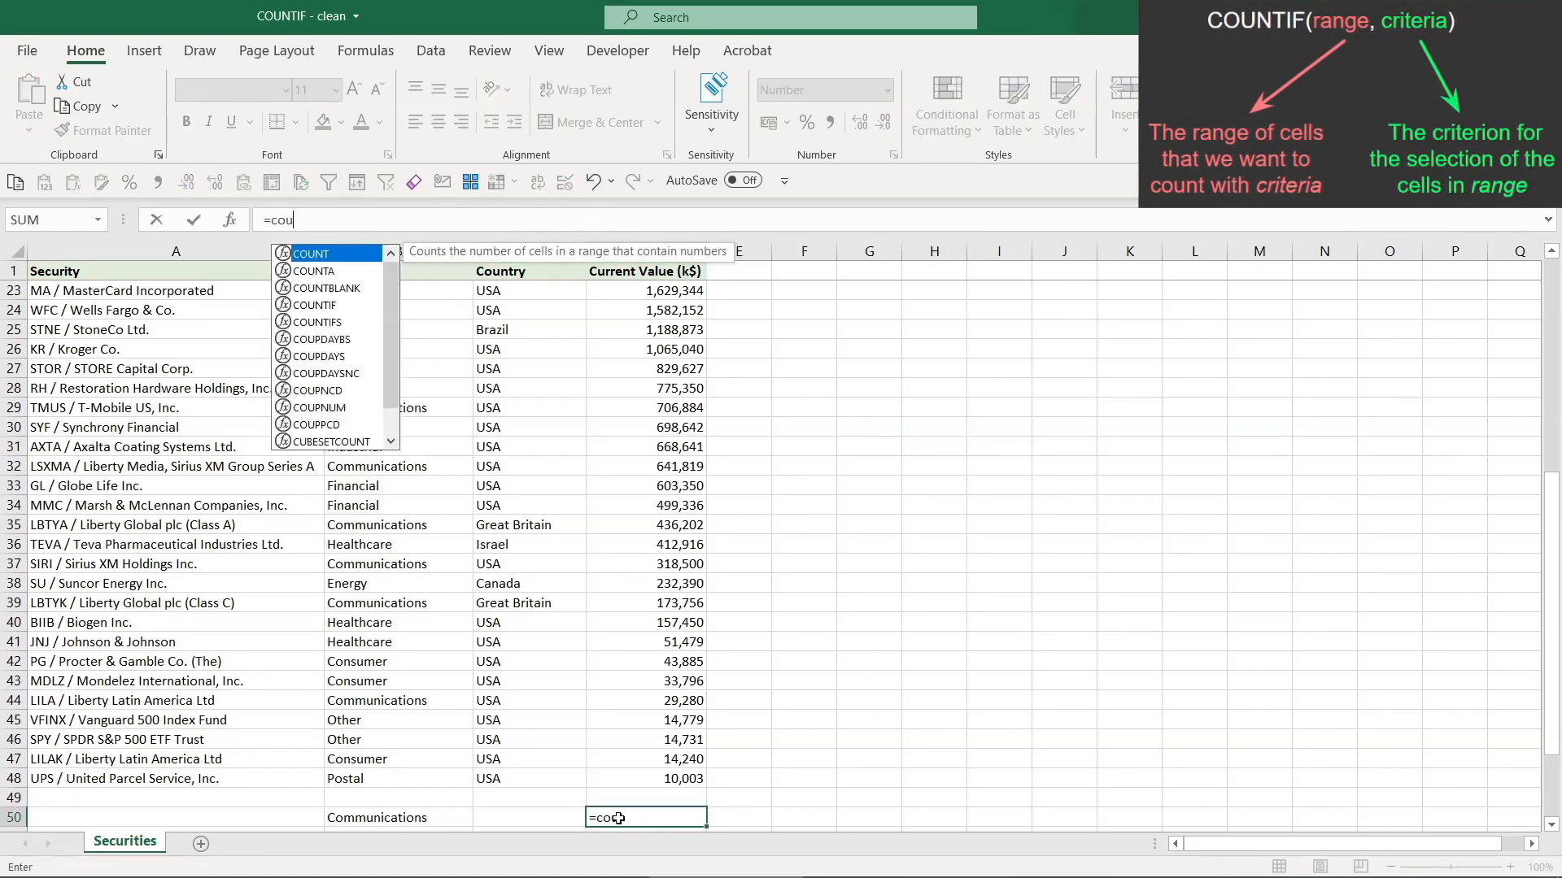
text(ntif)
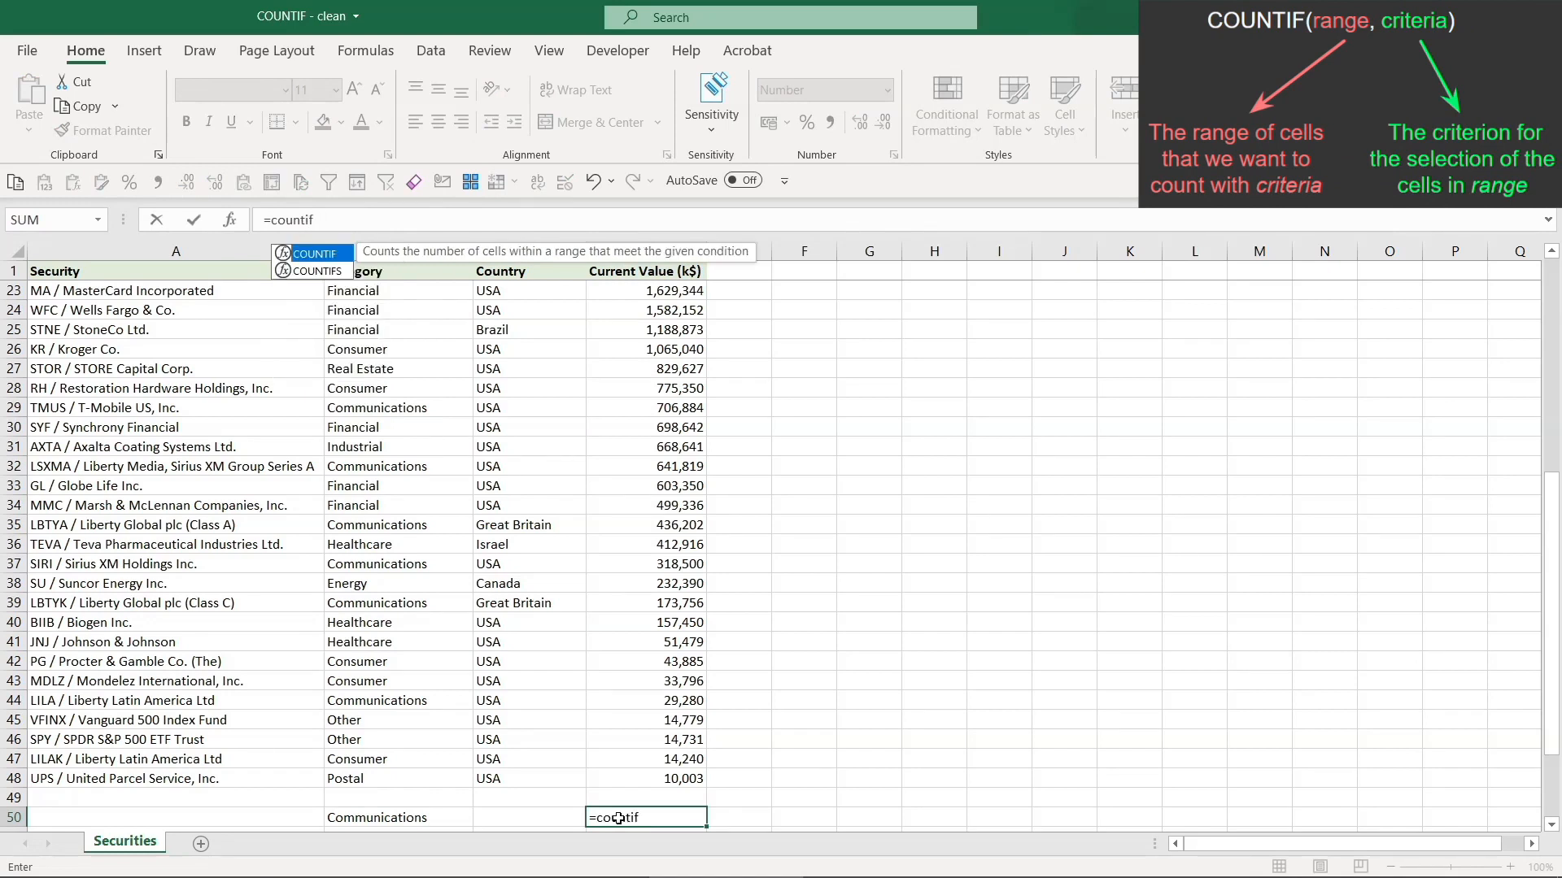
text(()
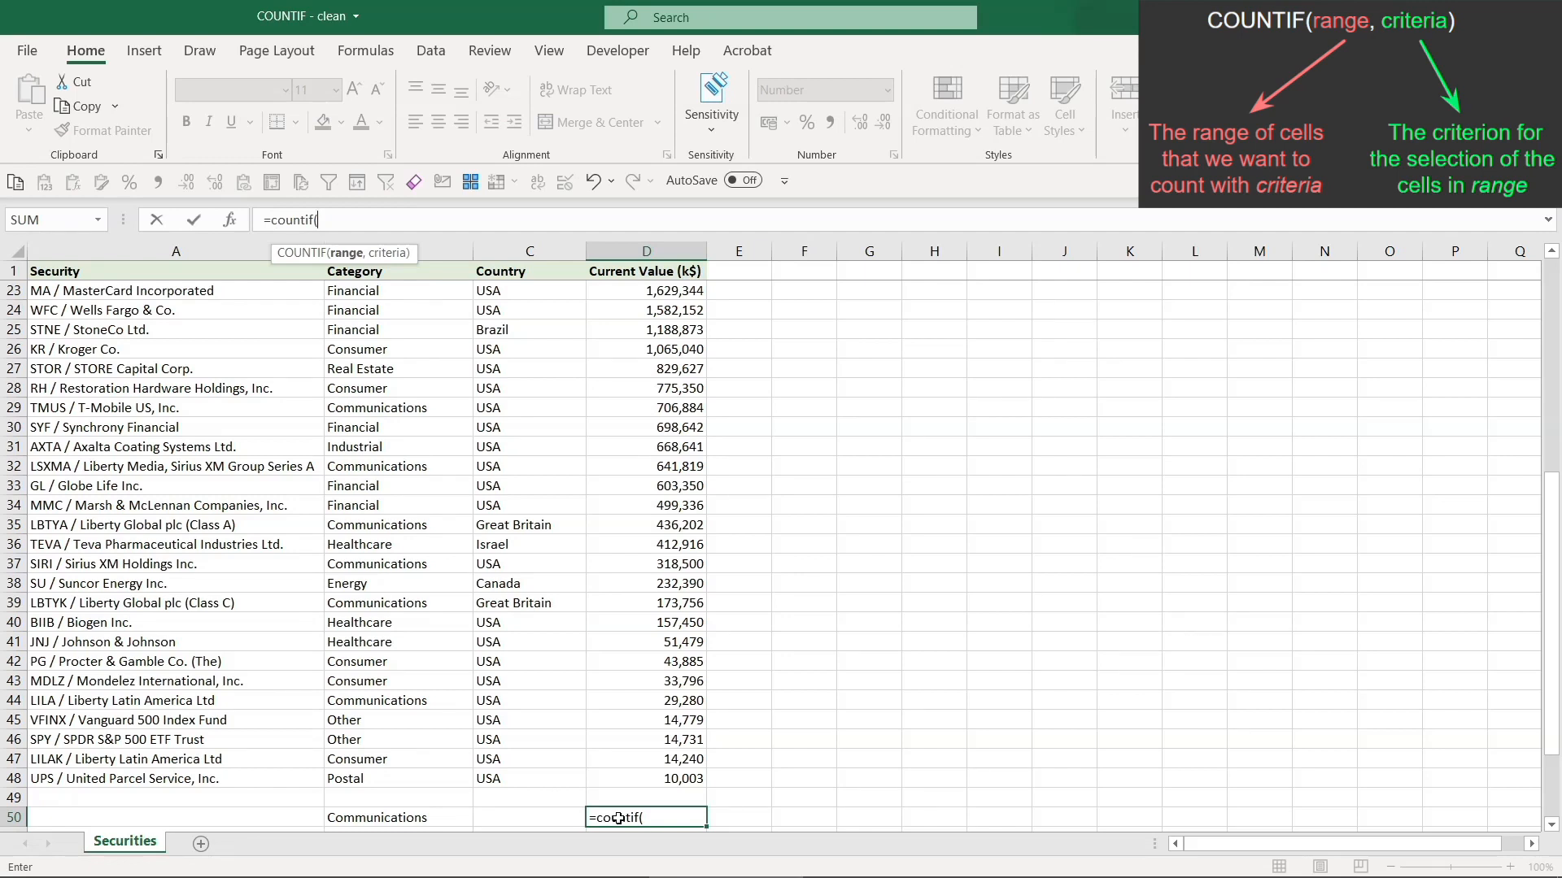
key(Left)
key(Left)
key(Up)
key(Up)
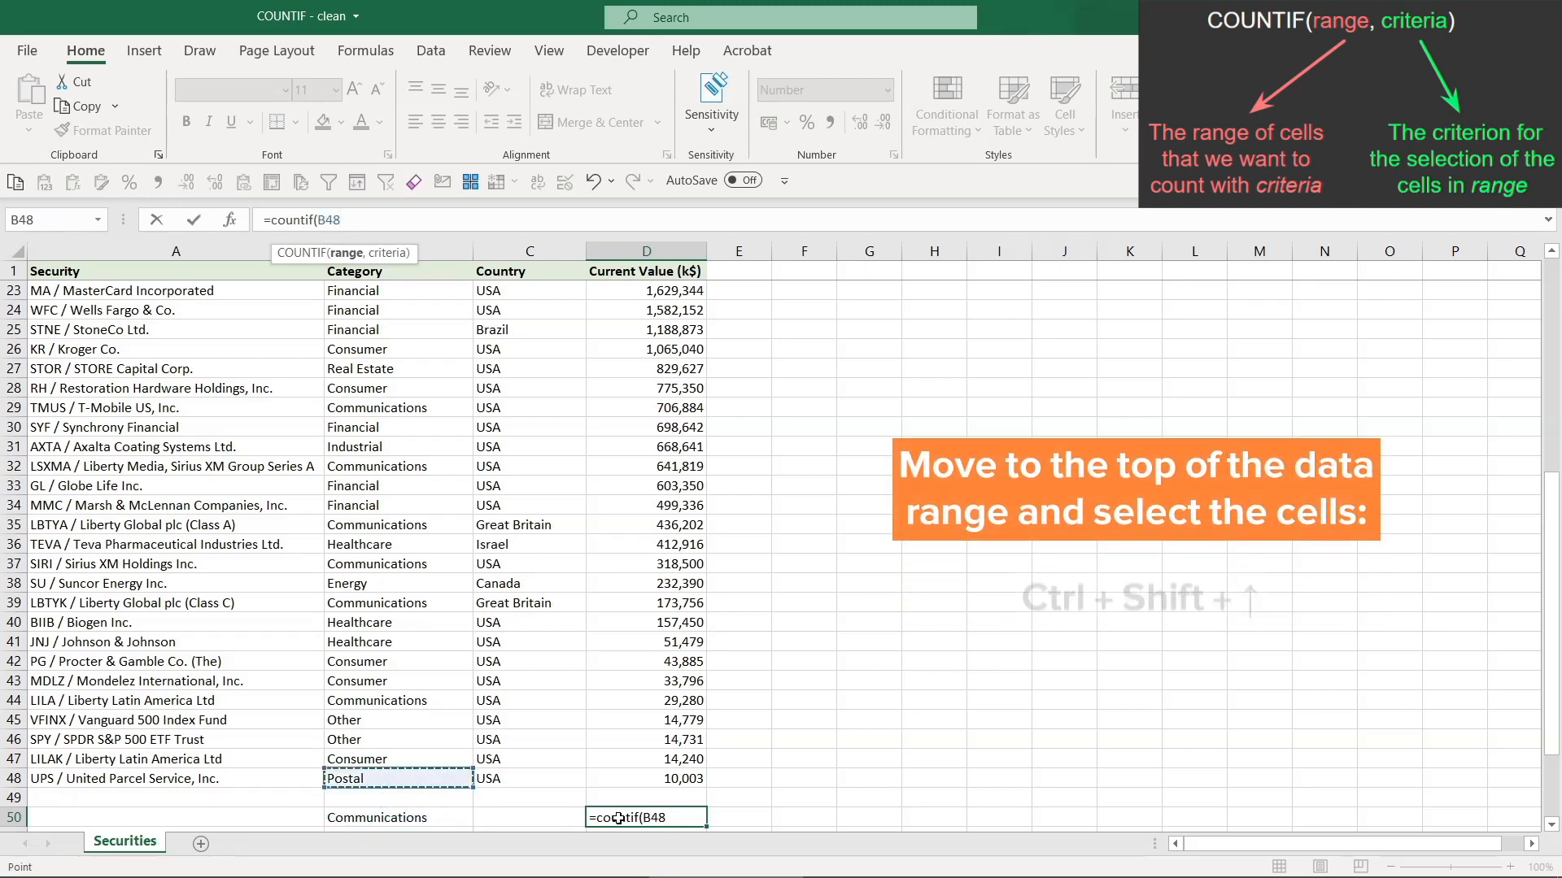
key(ctrl+shift+Up)
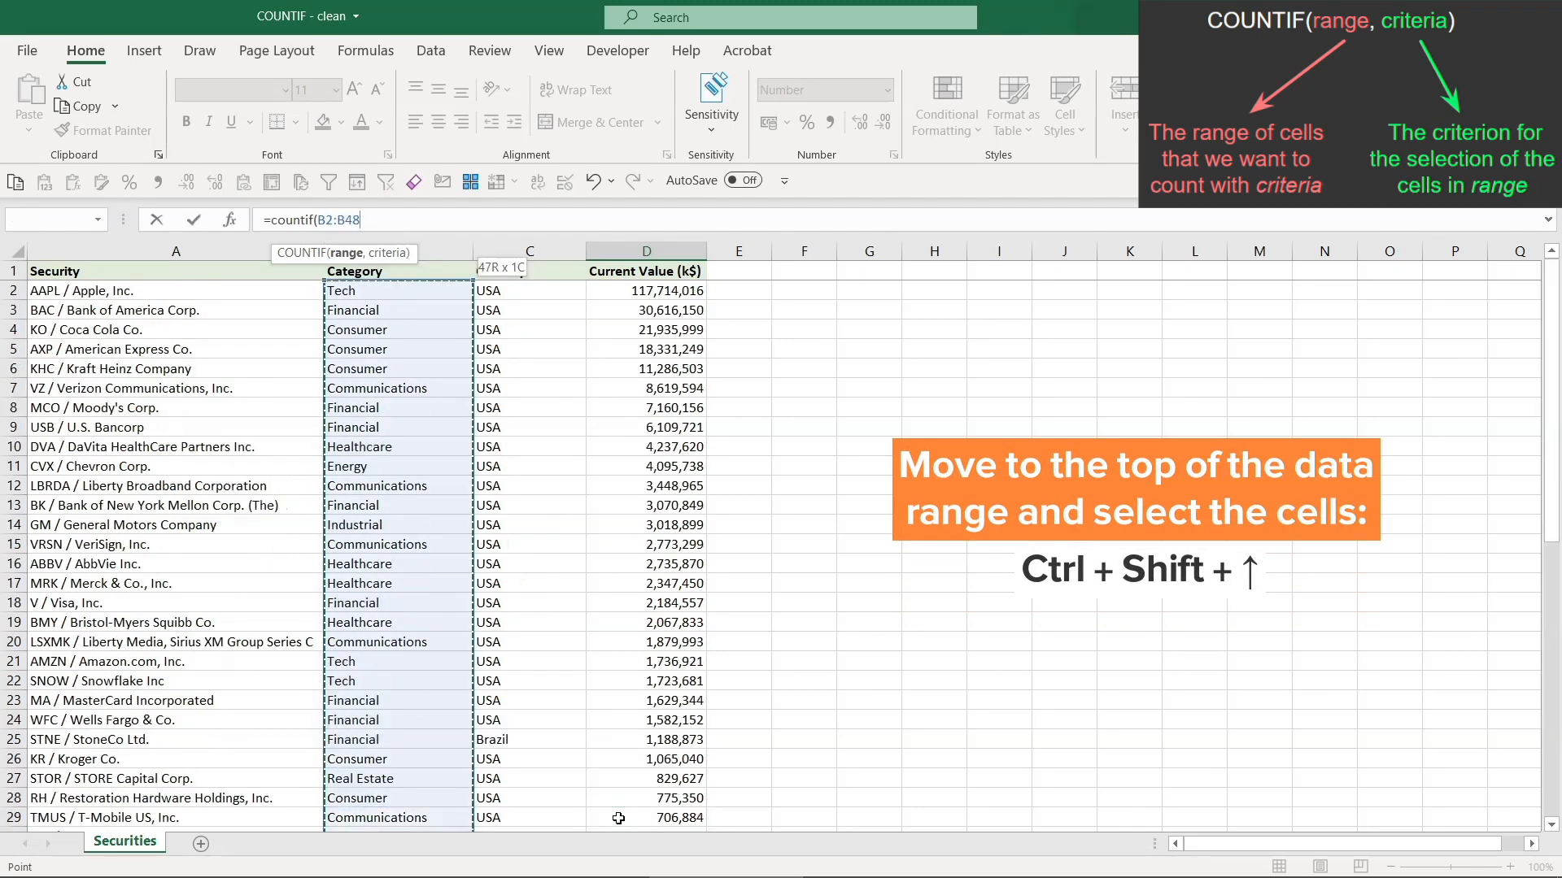
text(,)
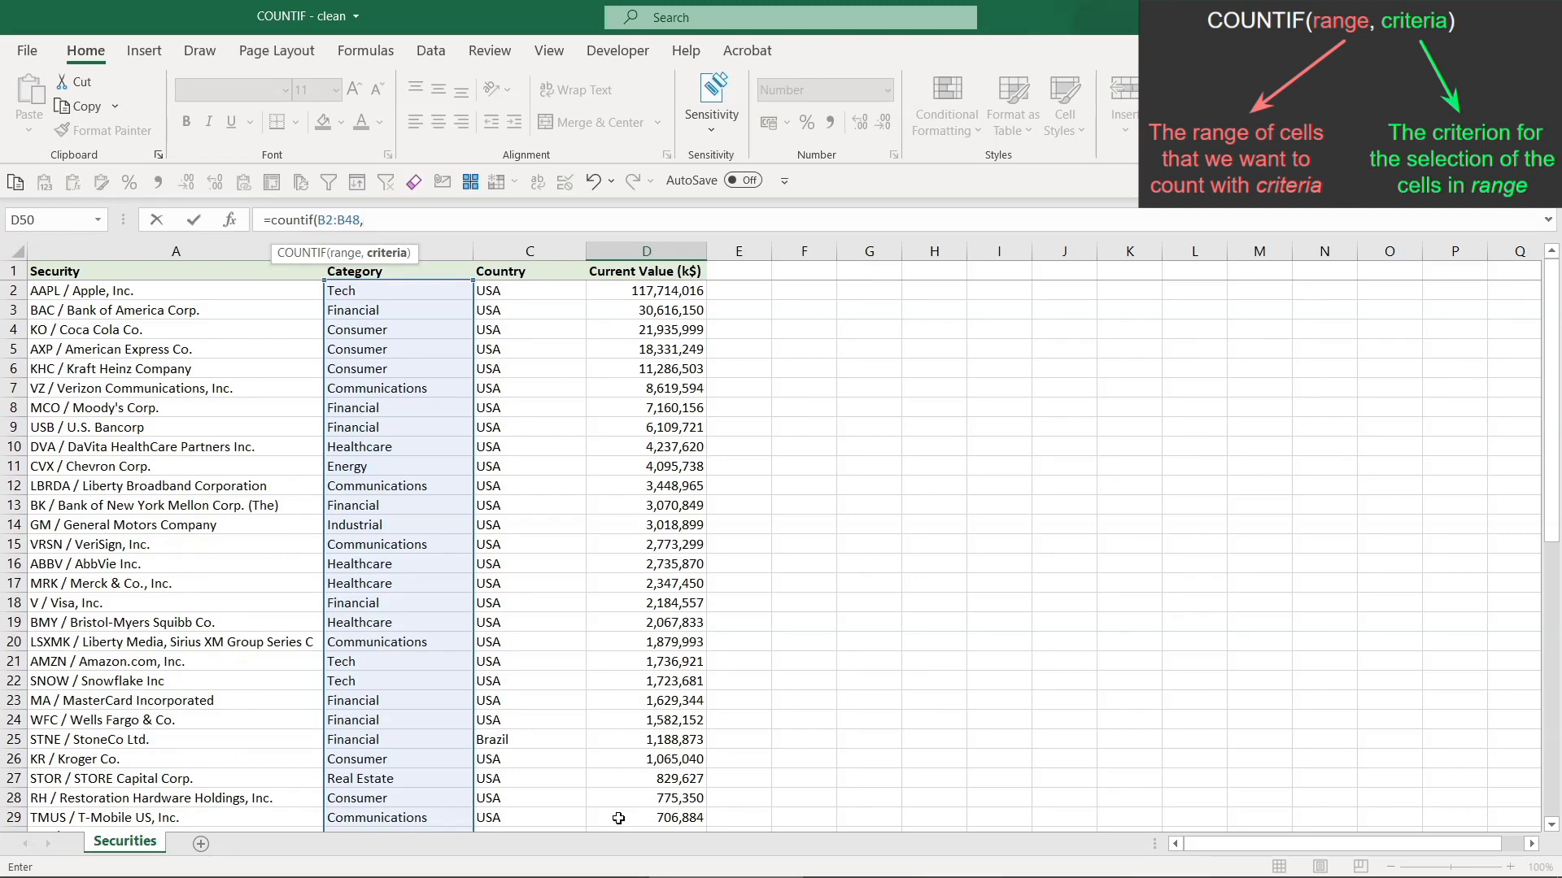
key(Left)
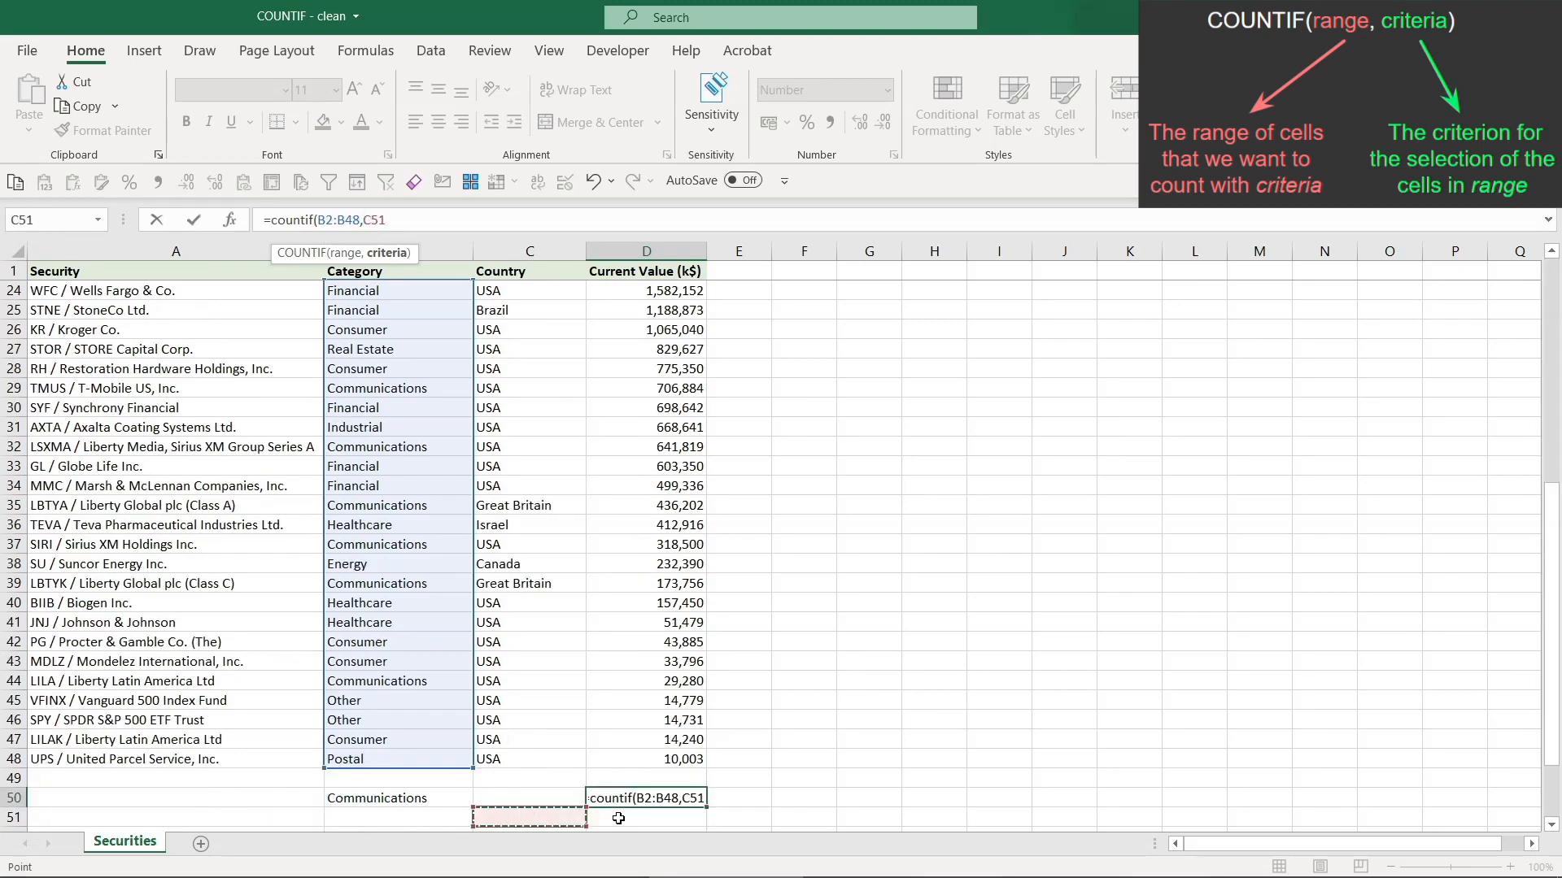
key(Left)
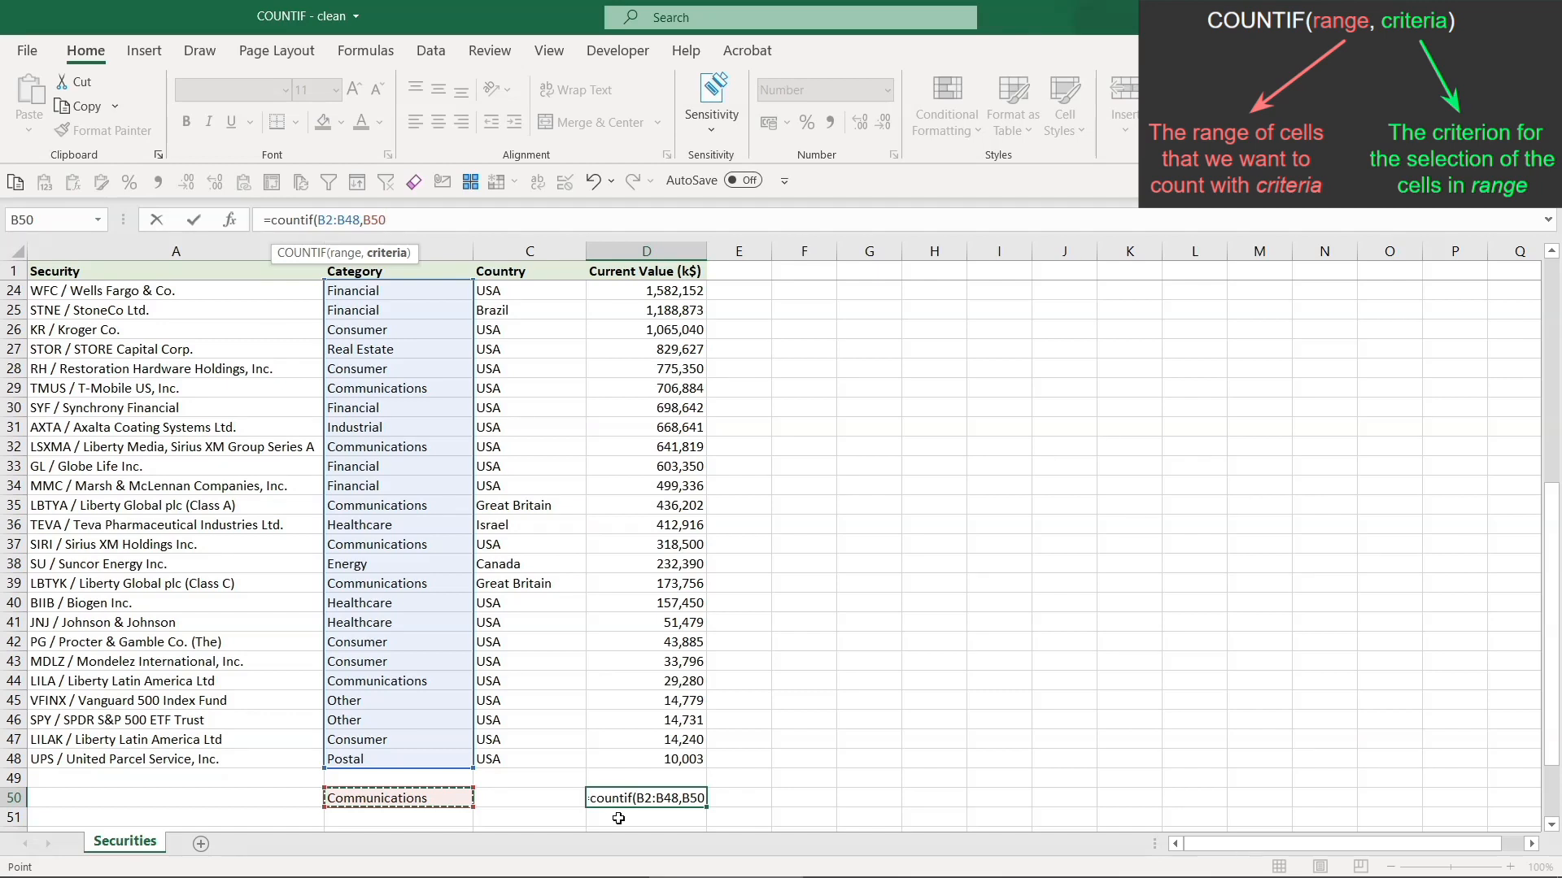
text())
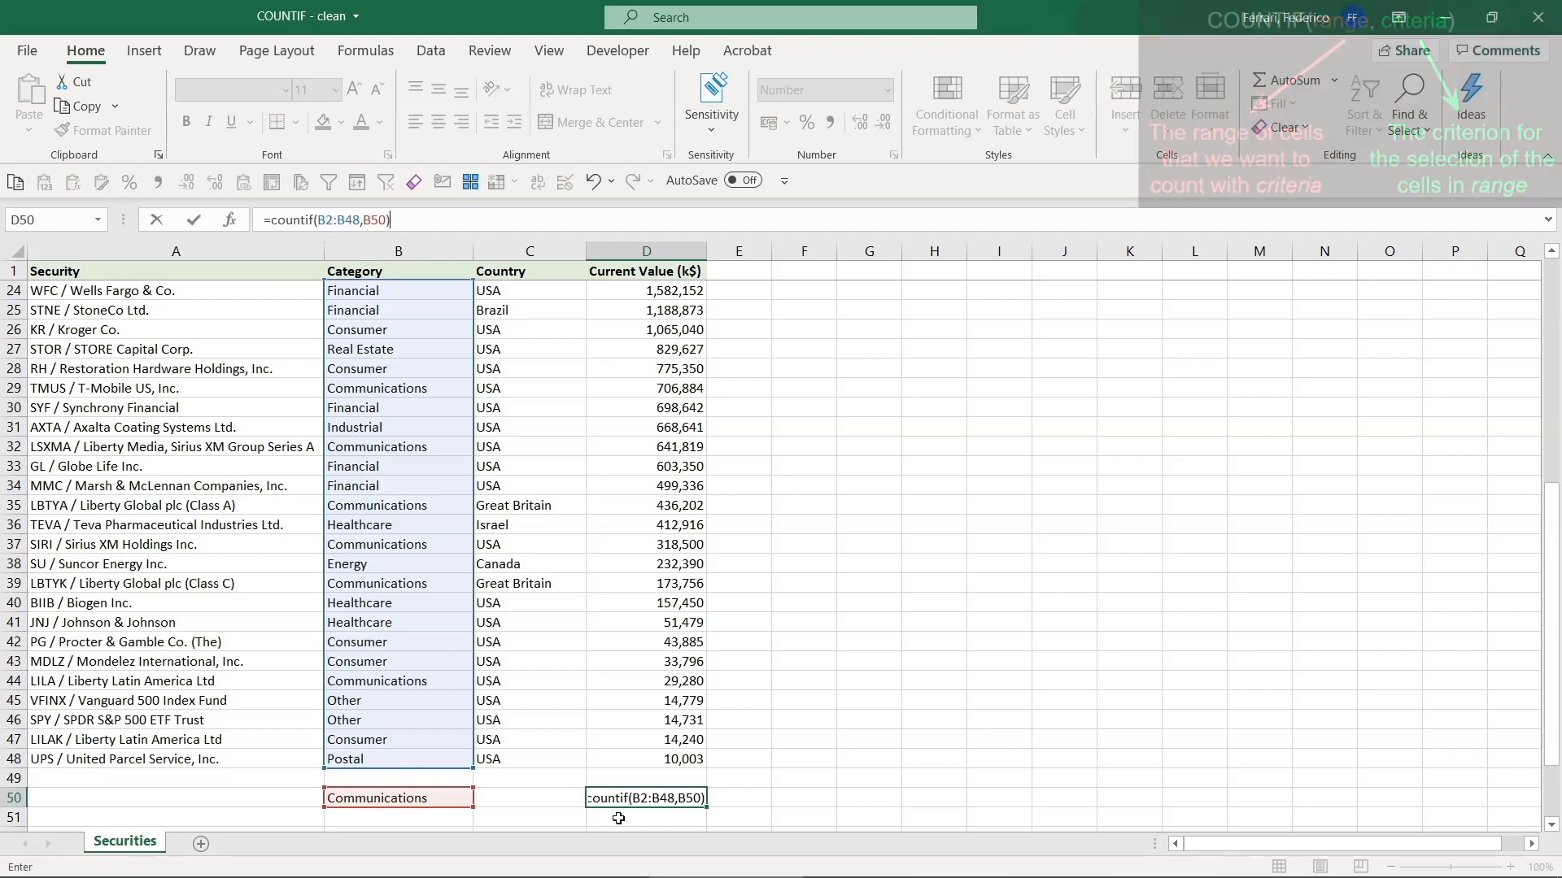
key(Return)
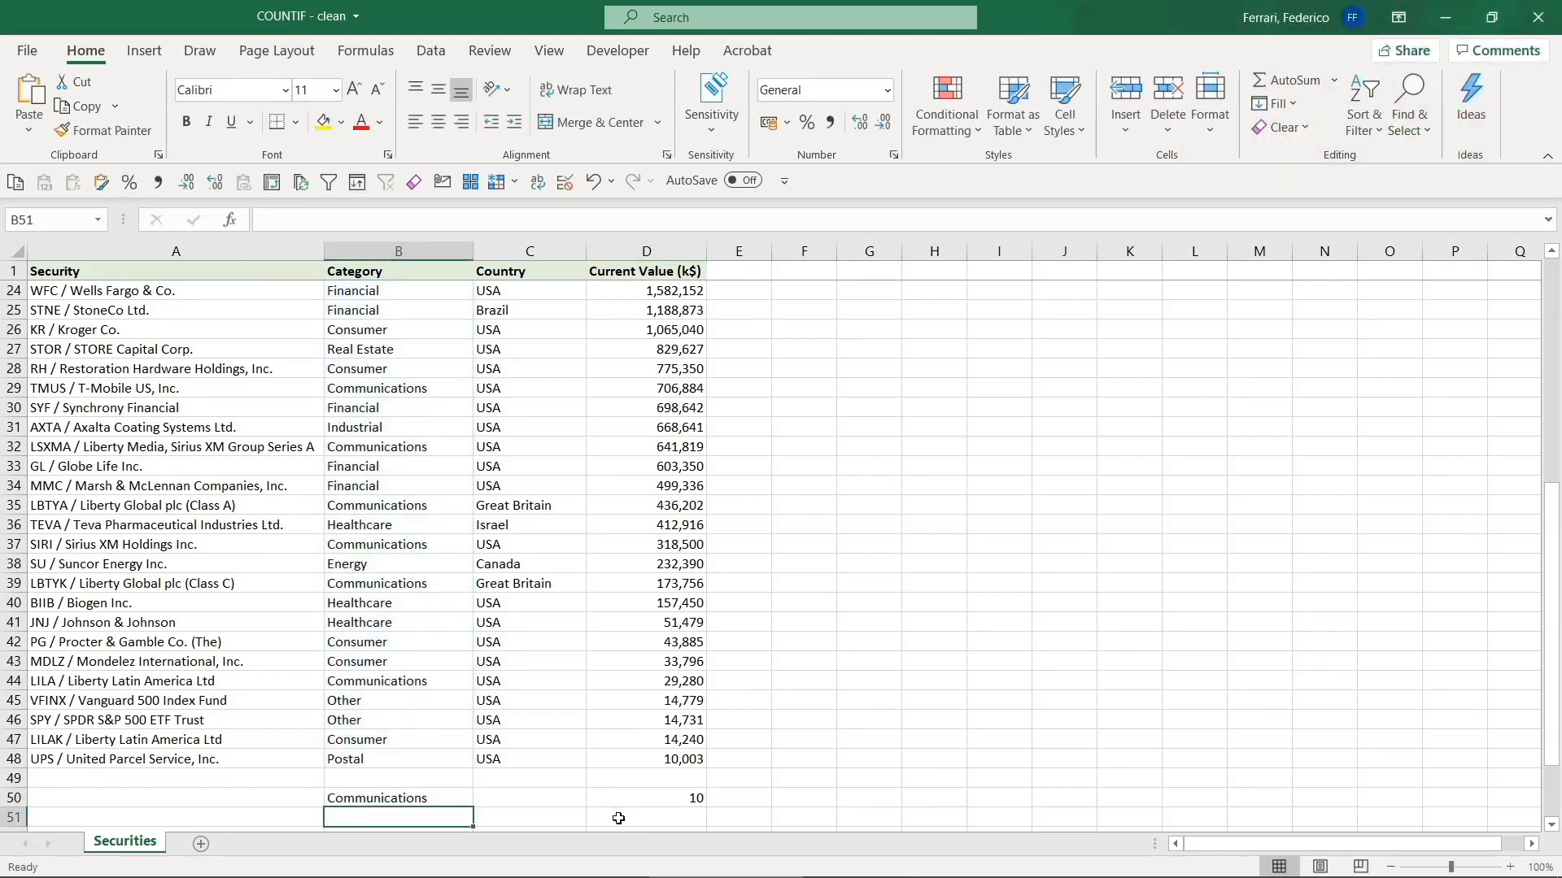
Look over the securities in the last rows of the list, above the count formula.
key(Up)
key(Up)
key(Left)
key(Up)
key(Up)
key(Up)
key(Up)
key(Up)
key(Up)
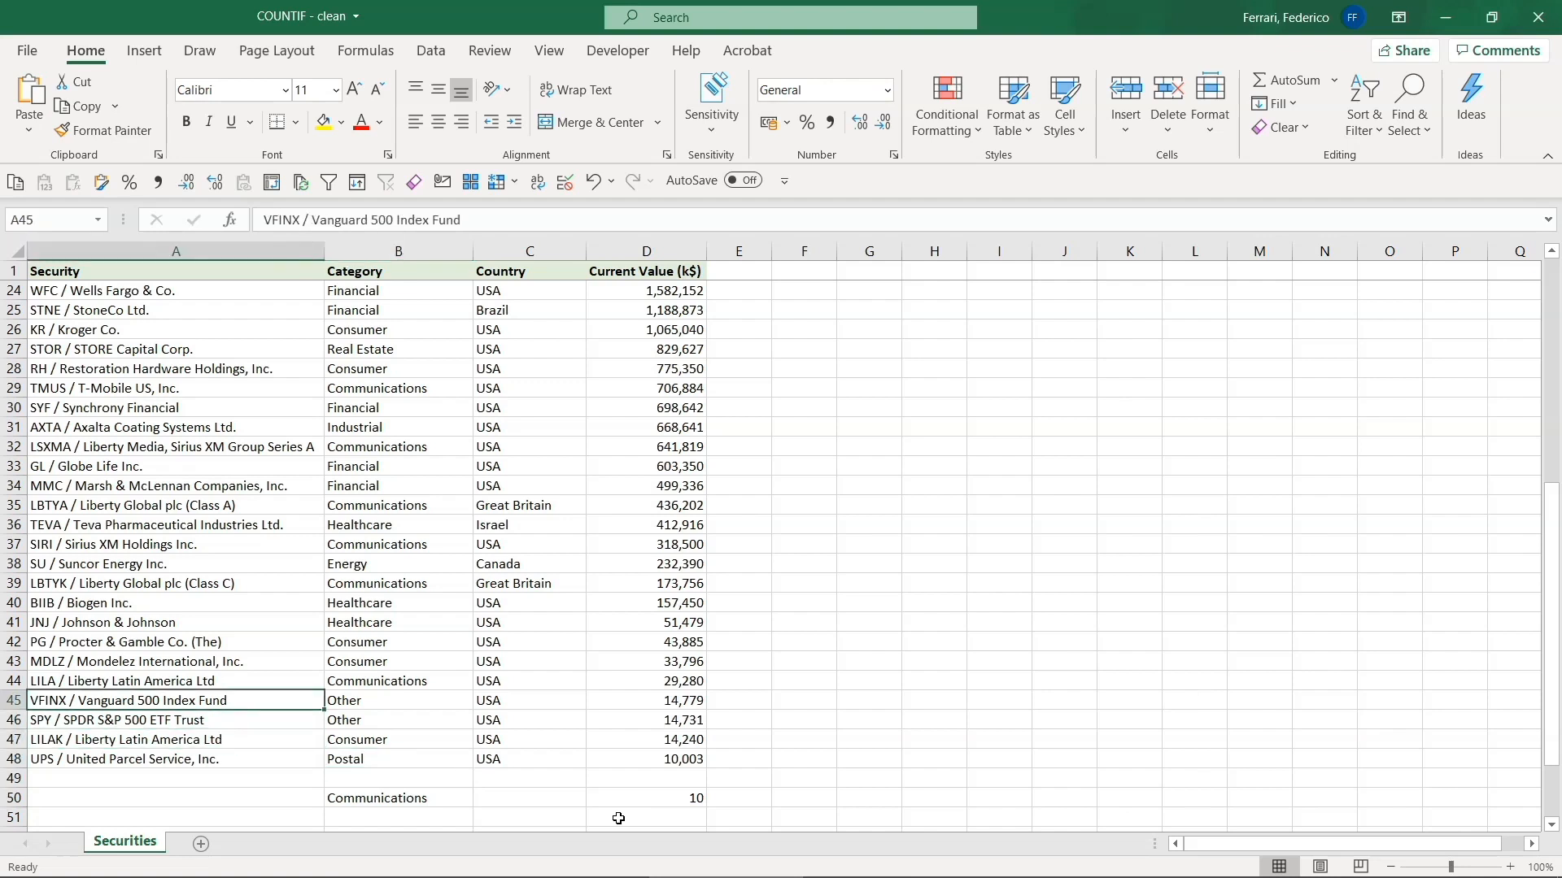
key(Up)
key(Up)
key(Up)
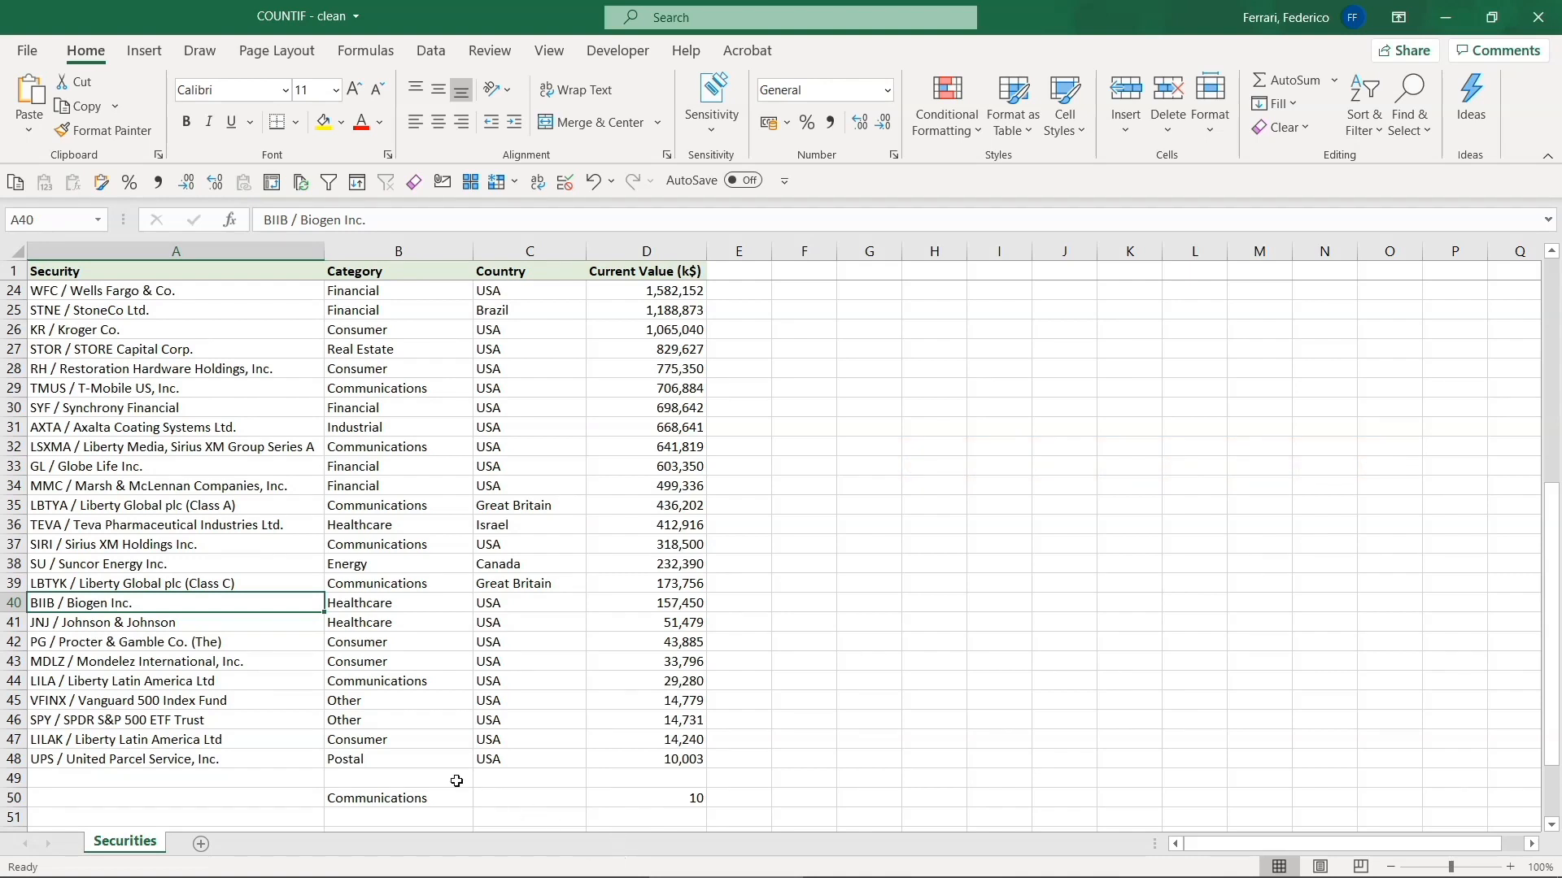
Change the label in B50 to "CommunicationS" with a capital final letter and check the COUNTIF in D50.
click(432, 798)
double_click(432, 799)
key(BackSpace)
text(S)
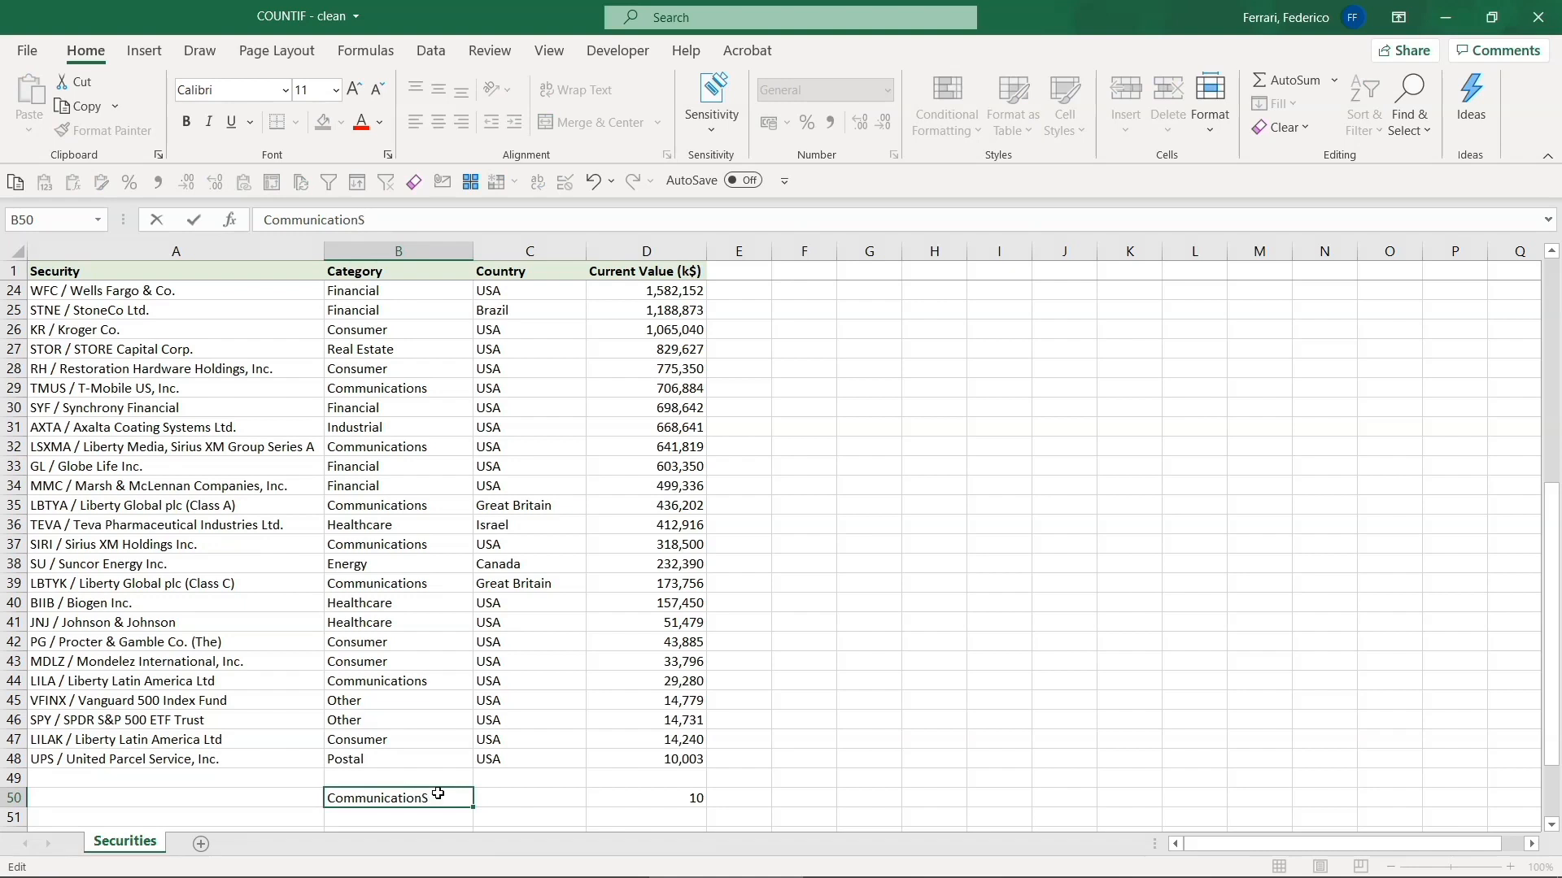
key(Return)
key(Up)
key(Right)
key(Right)
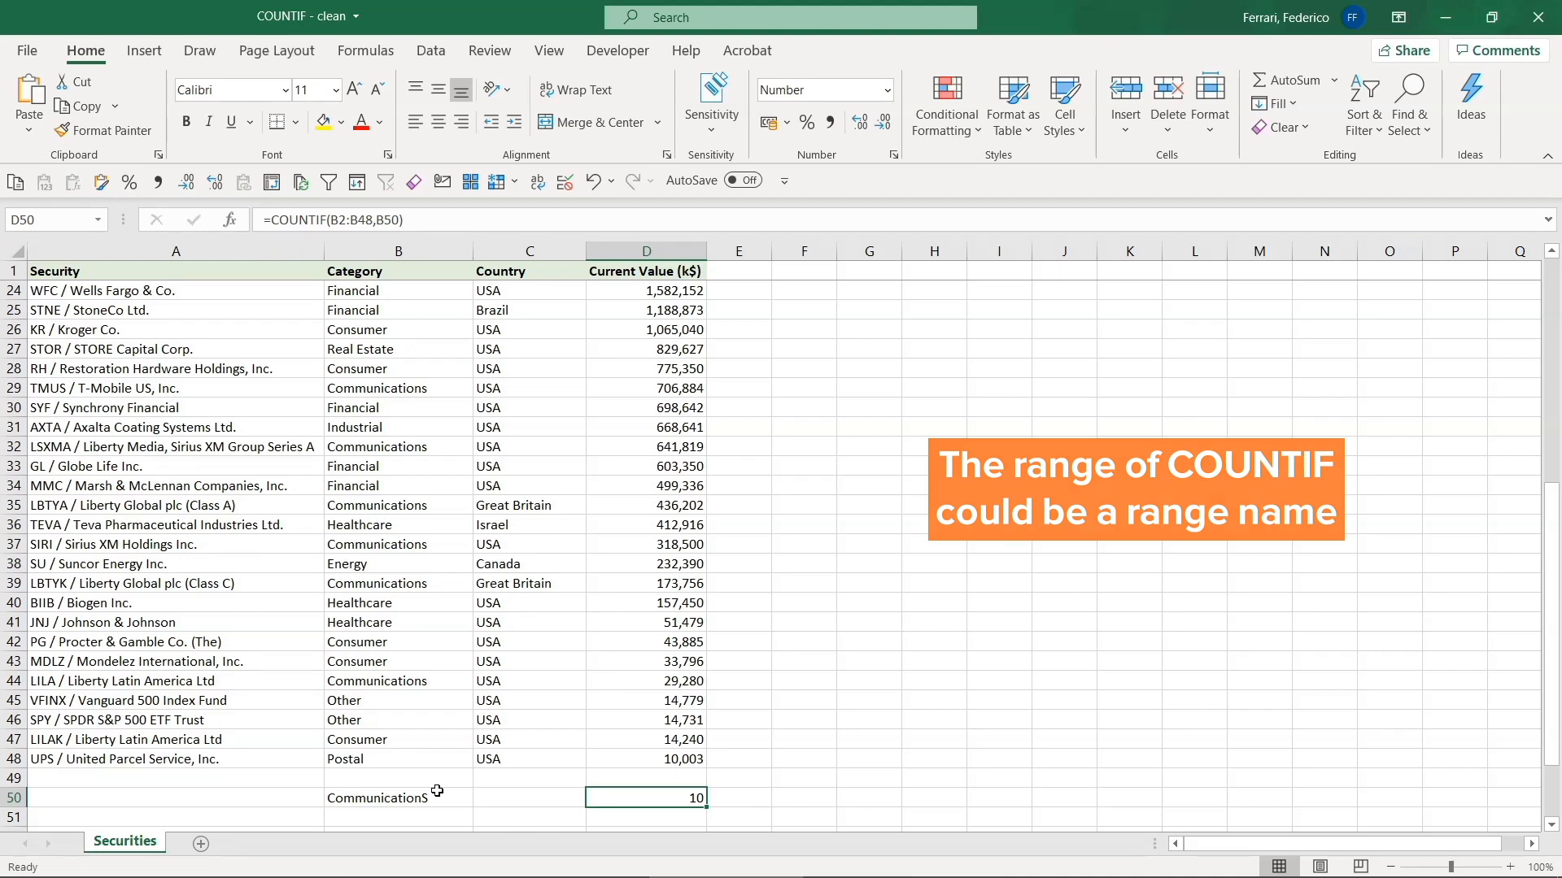
Name the category cells B2:B48 "Category" as a named range.
key(Left)
key(Left)
key(Up)
key(Up)
key(ctrl+shift+Up)
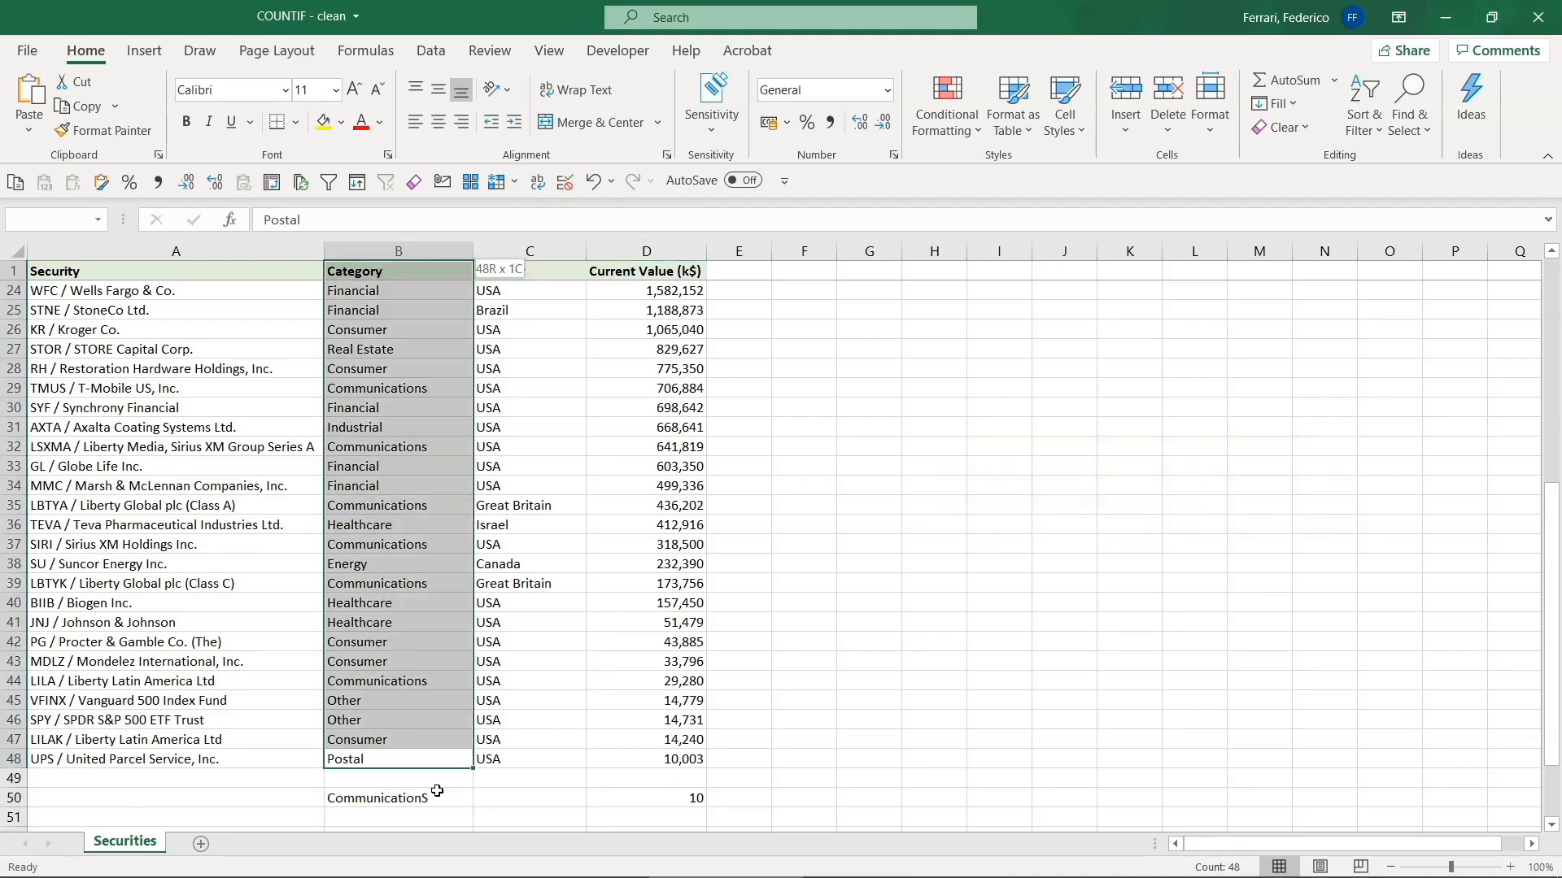
click(67, 221)
text(Cat)
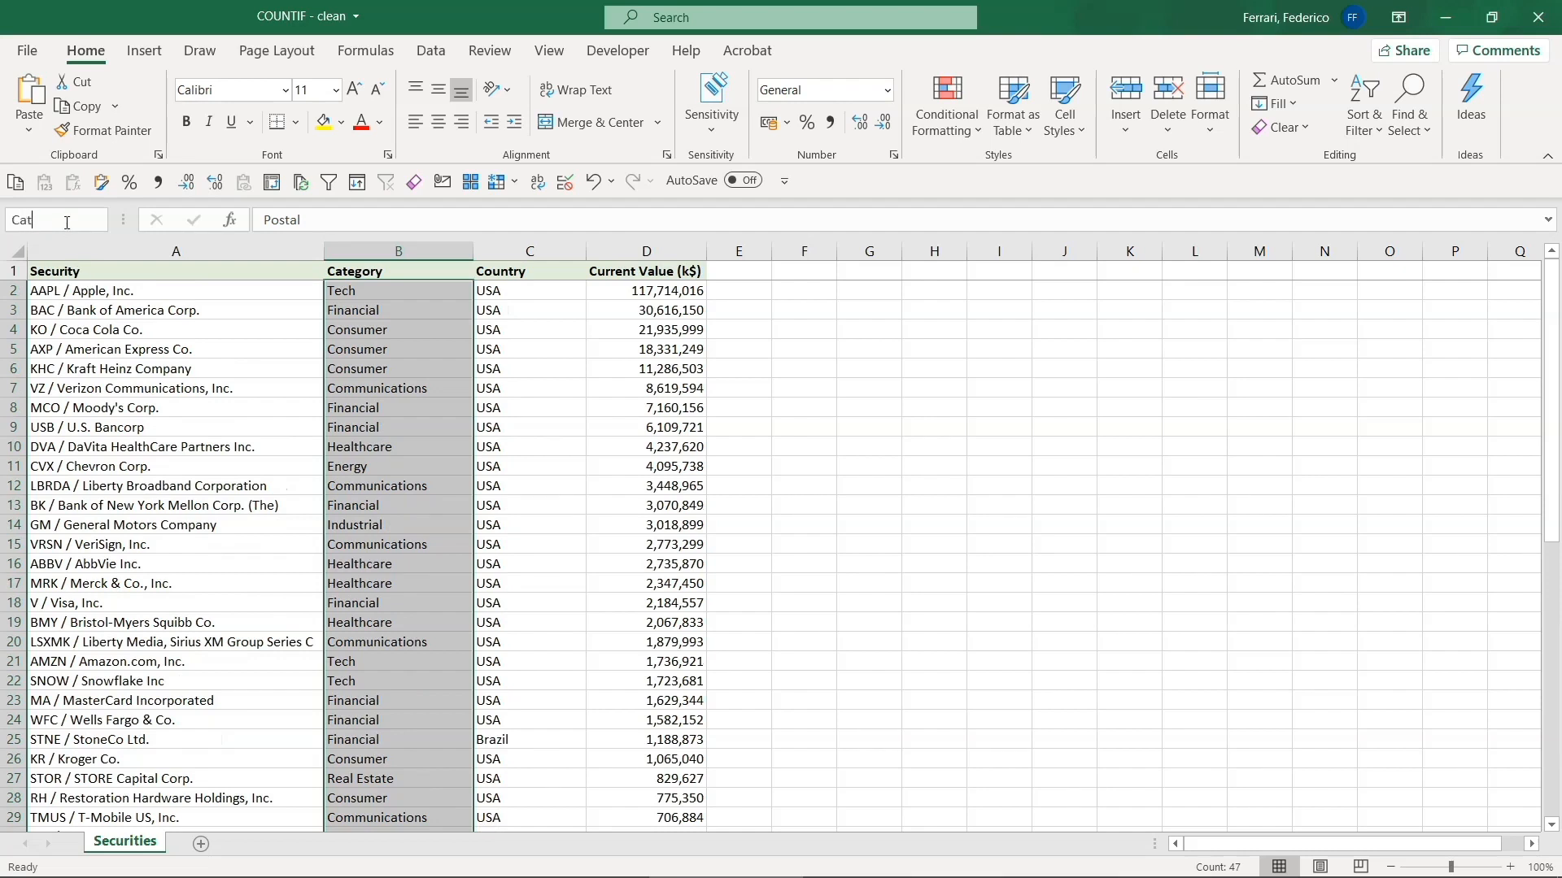
text(egory)
key(Return)
Enter a COUNTIF formula in E50 using the named range Category as the range and B50 as the criterion.
scroll(510, 440, down, 7)
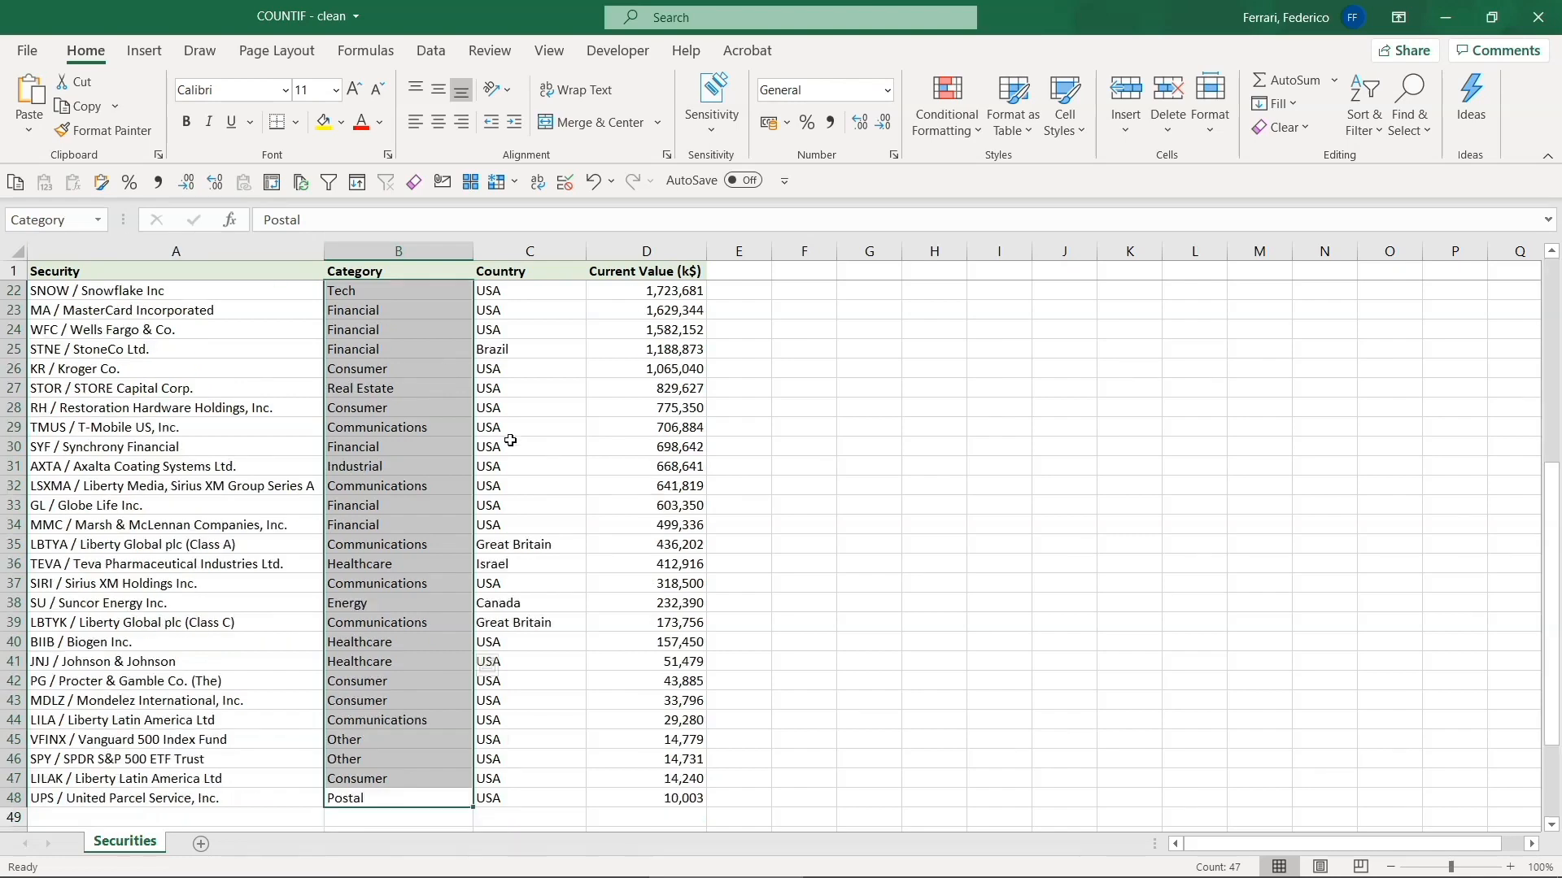
scroll(510, 440, down, 3)
click(753, 683)
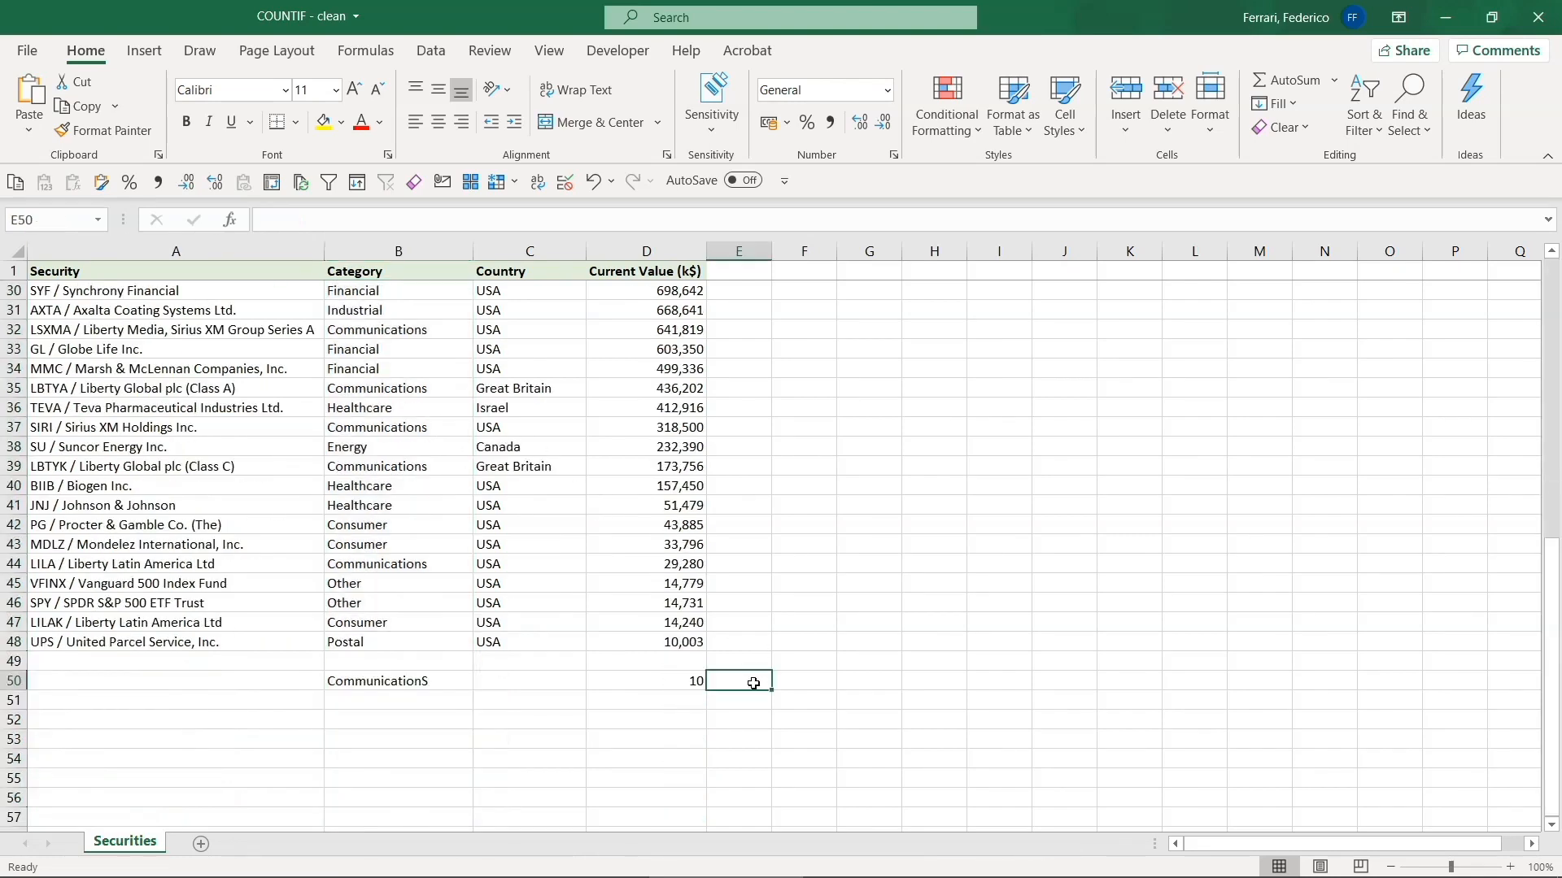
text(=coun)
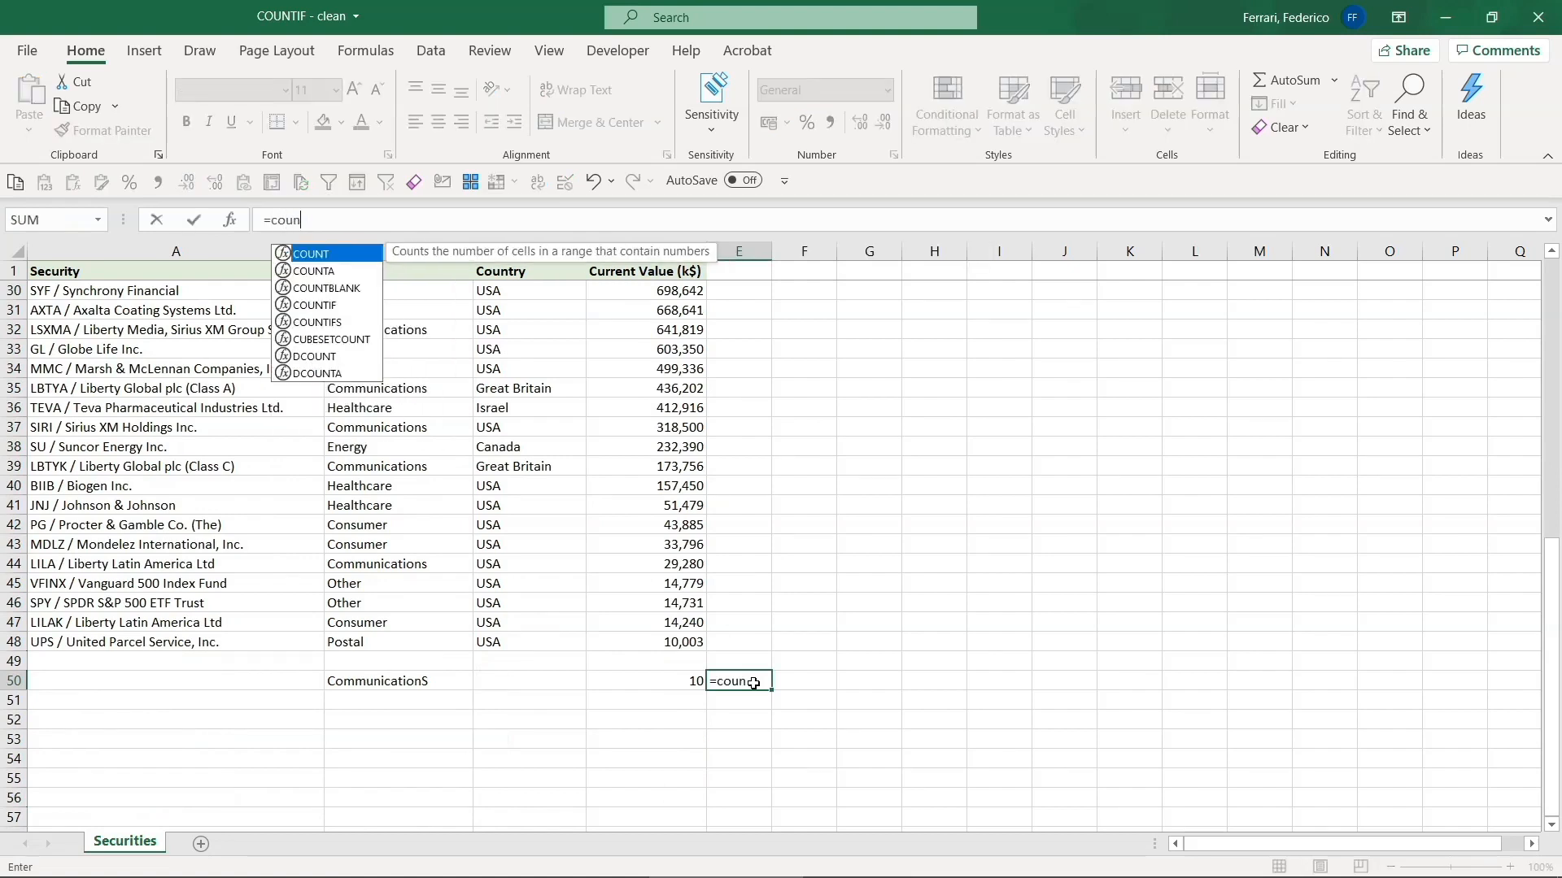
text(tif()
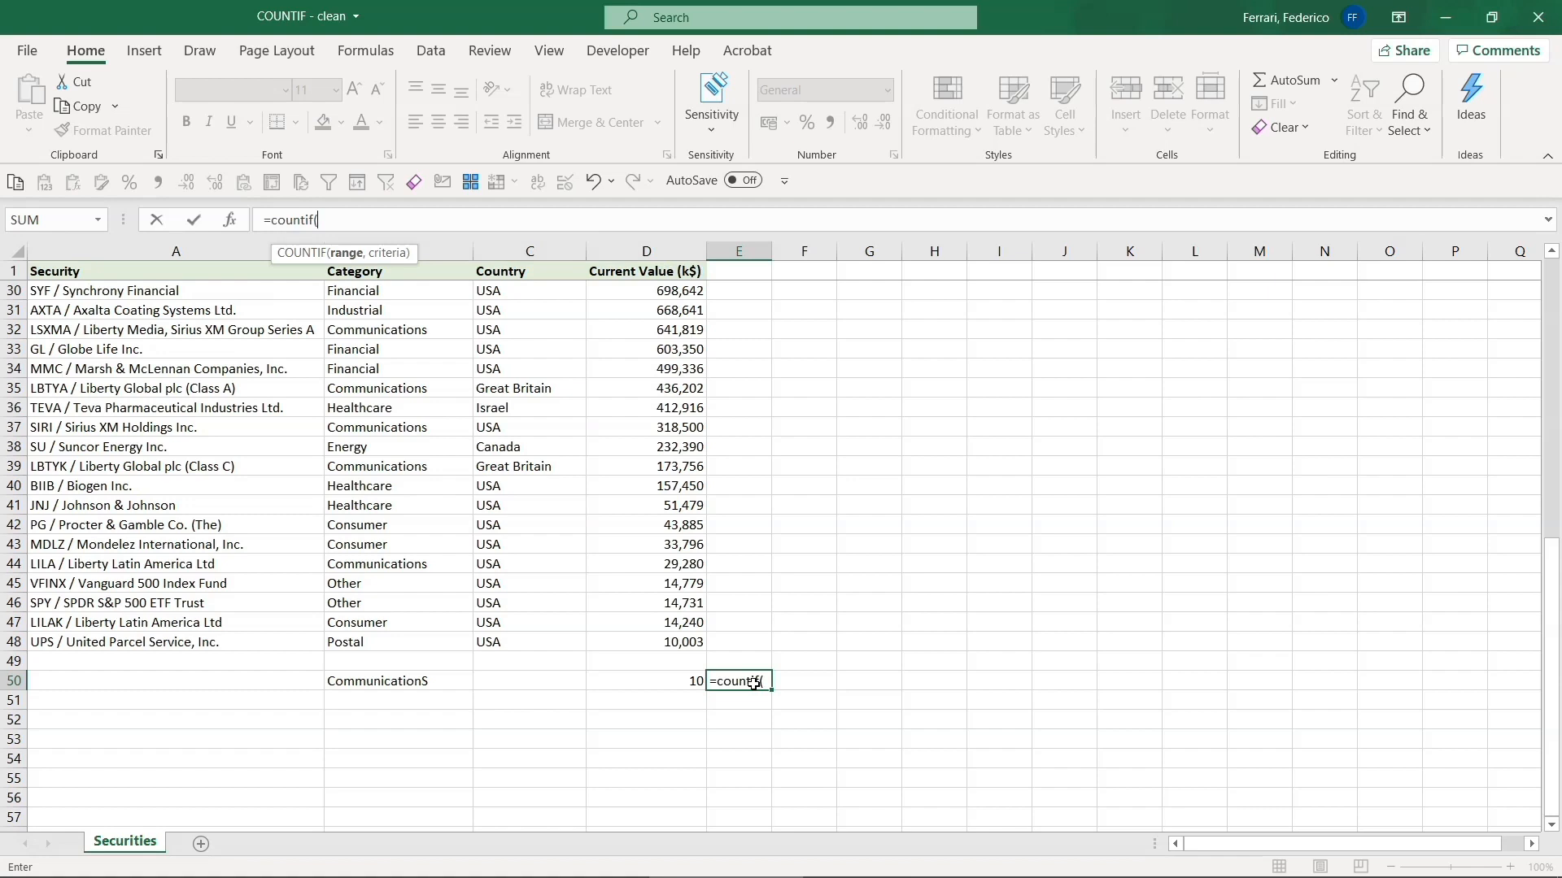
text(cate)
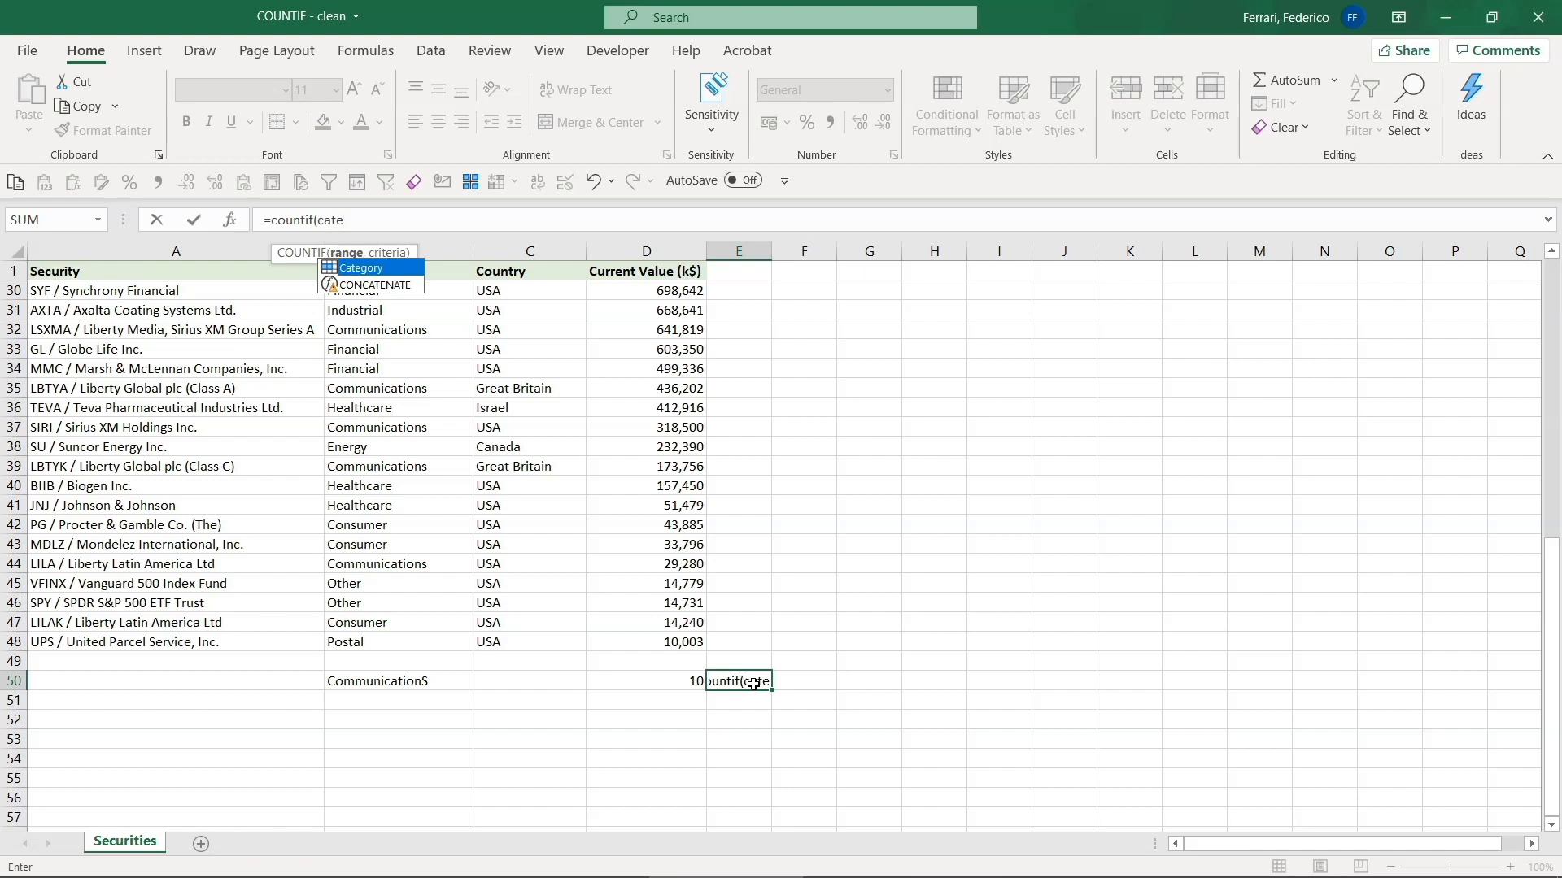
key(Tab)
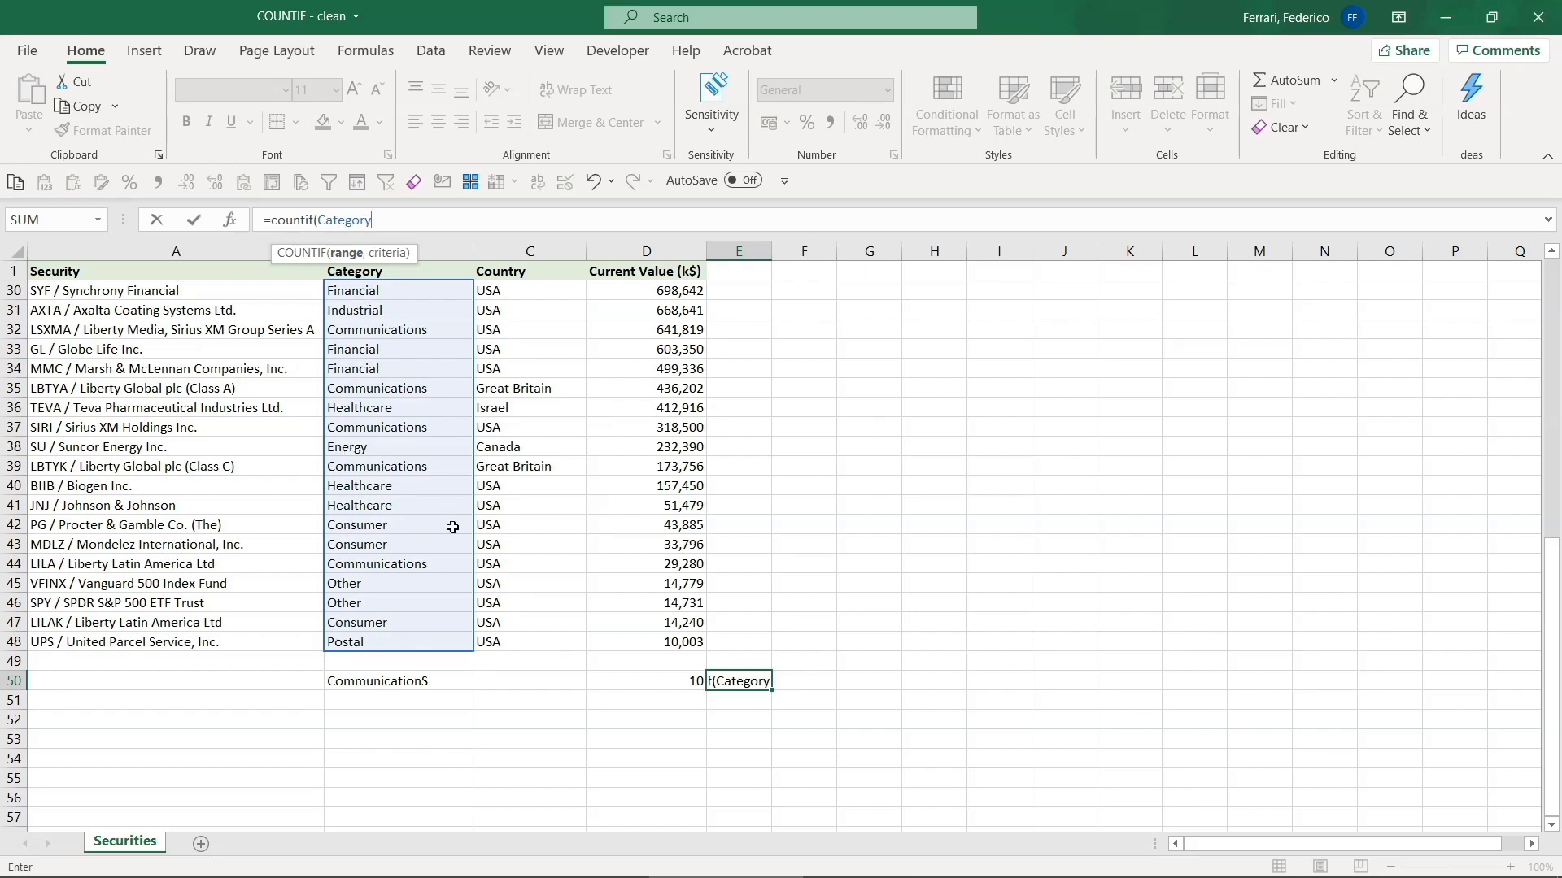
text(,)
key(Left)
key(Left)
key(Left)
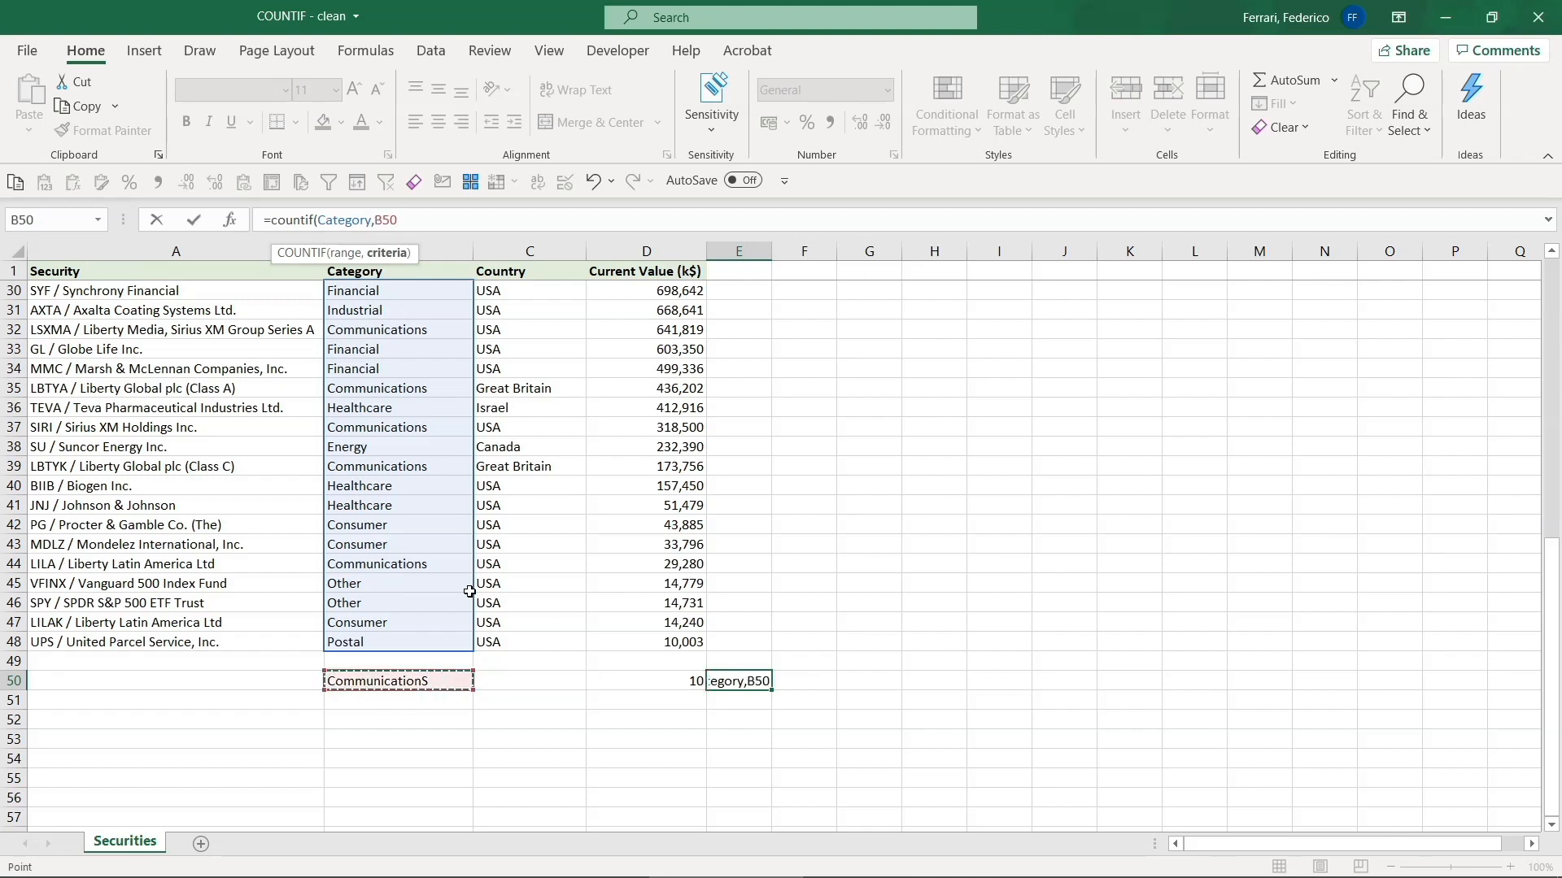
text())
key(Return)
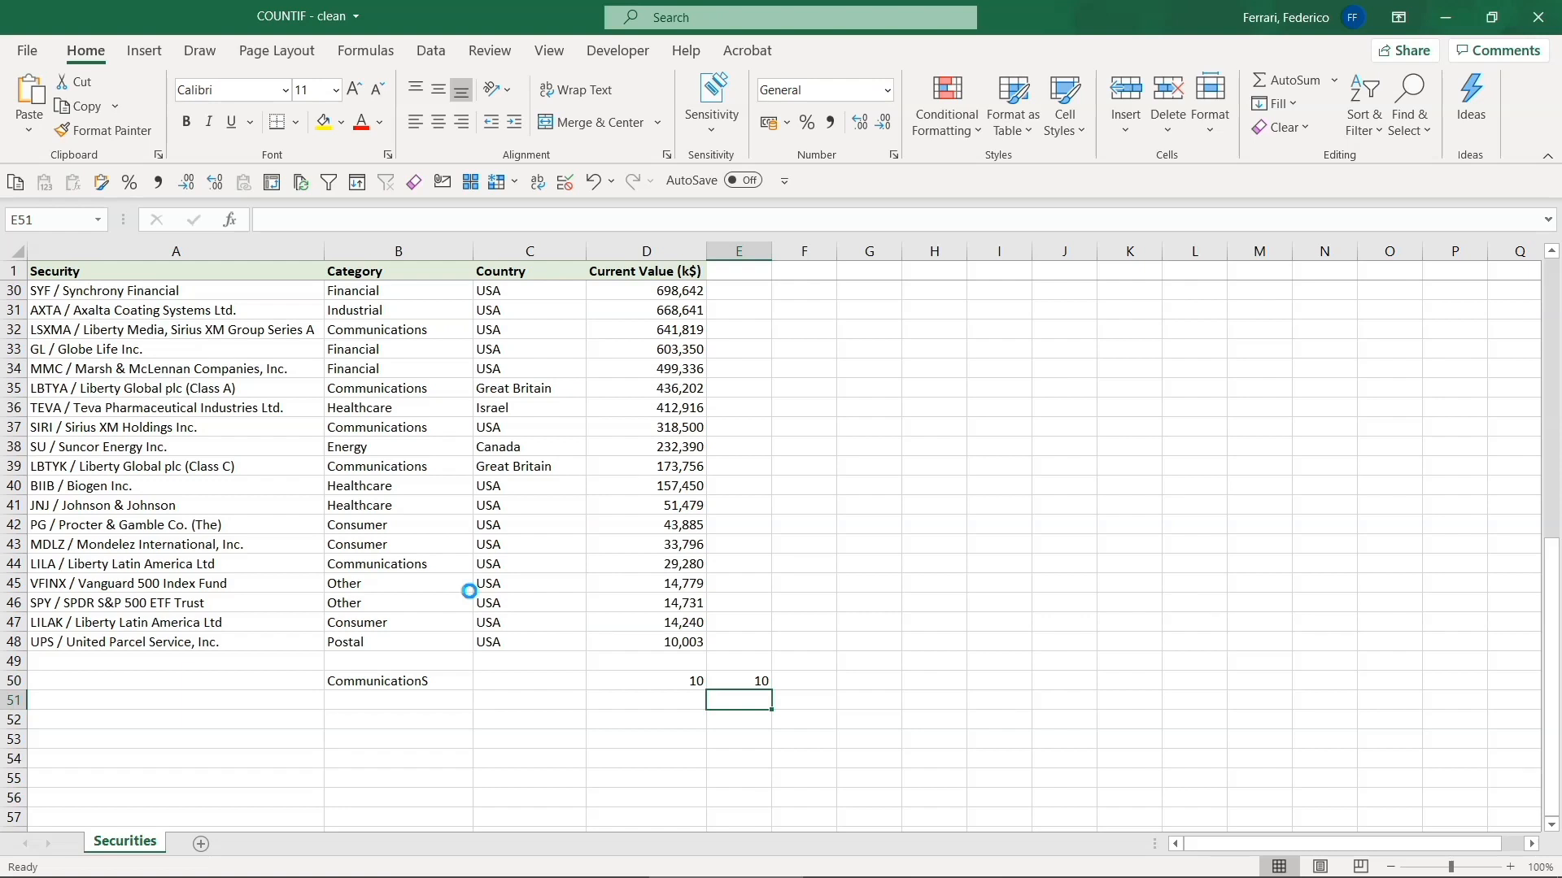
Copy the CommunicationS label from B50 into B51.
key(Left)
key(Left)
key(Left)
key(Up)
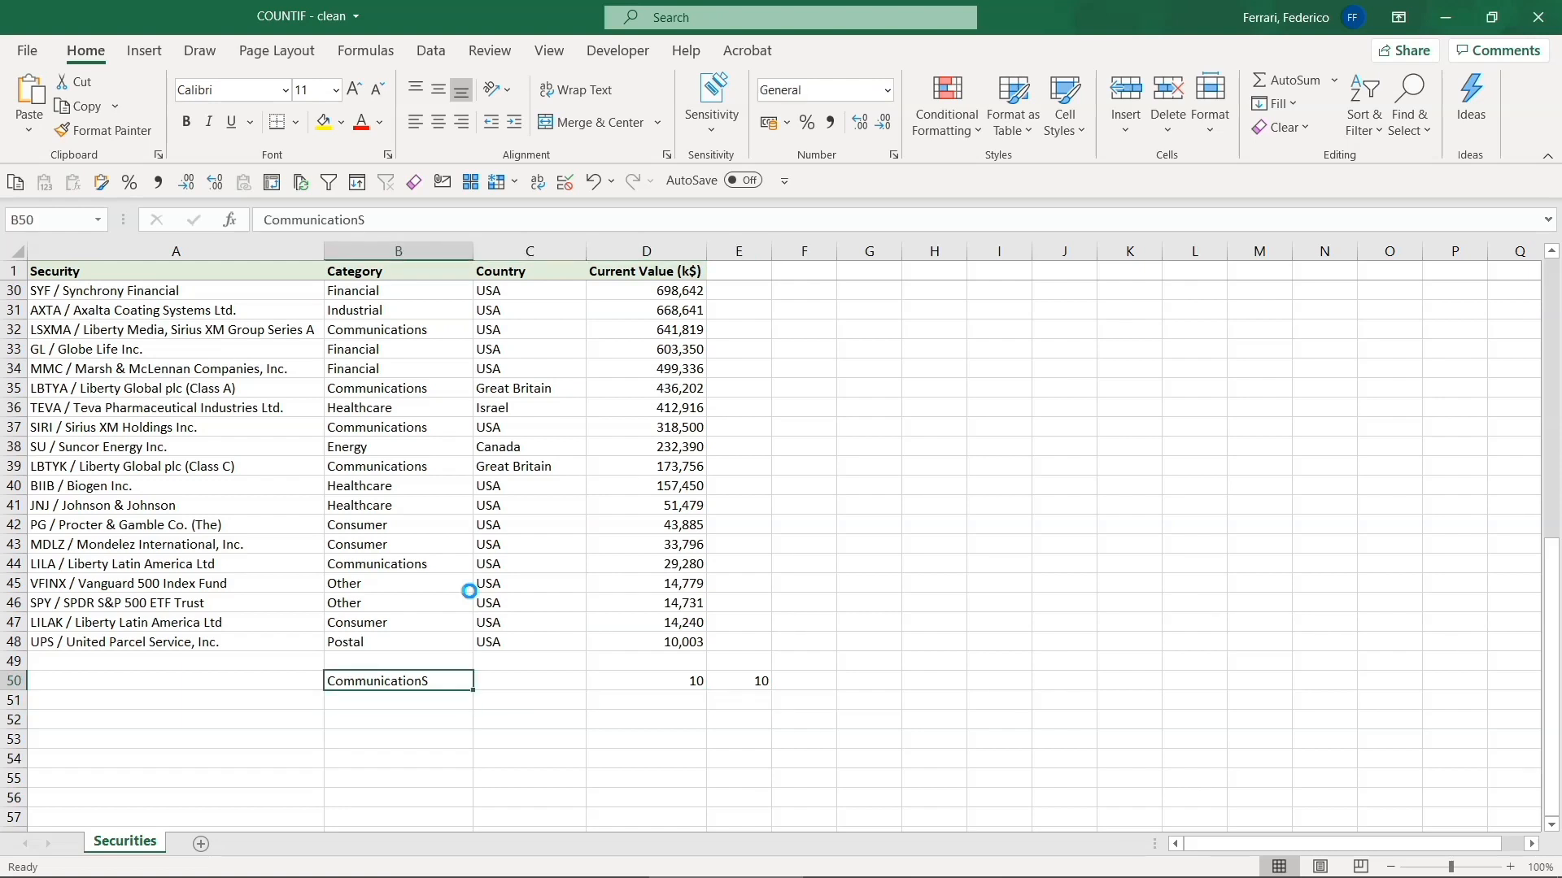
key(ctrl+c)
key(Down)
key(ctrl+v)
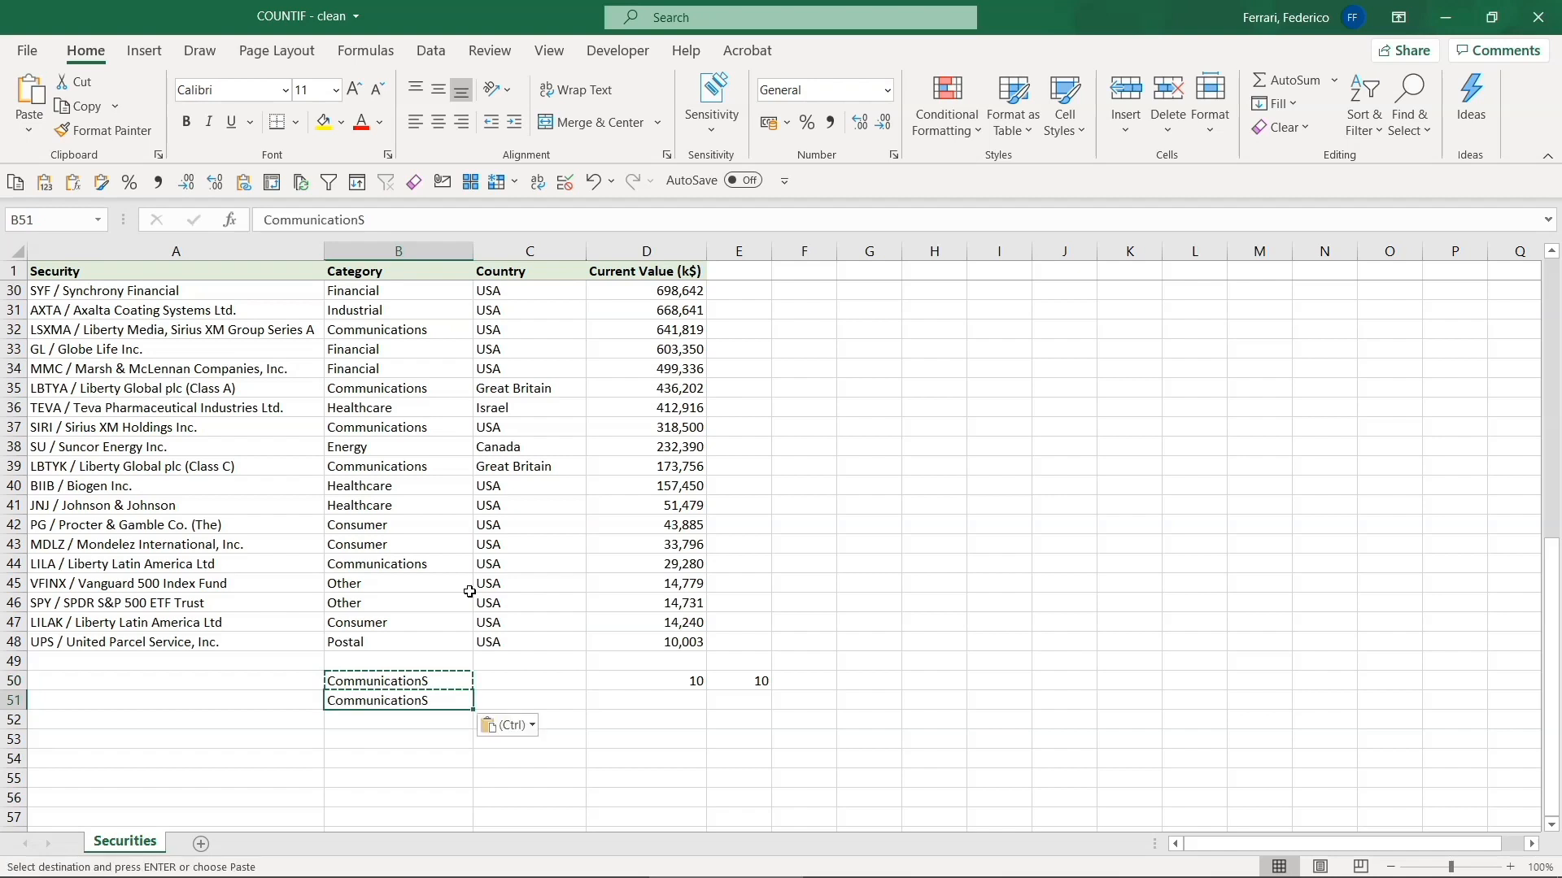
Copy the country Great Britain from C39 into C51, beside the second category label.
key(Right)
key(Up)
key(Up)
key(Up)
key(Up)
key(Up)
key(Up)
key(Up)
key(Up)
key(Up)
key(Up)
key(Up)
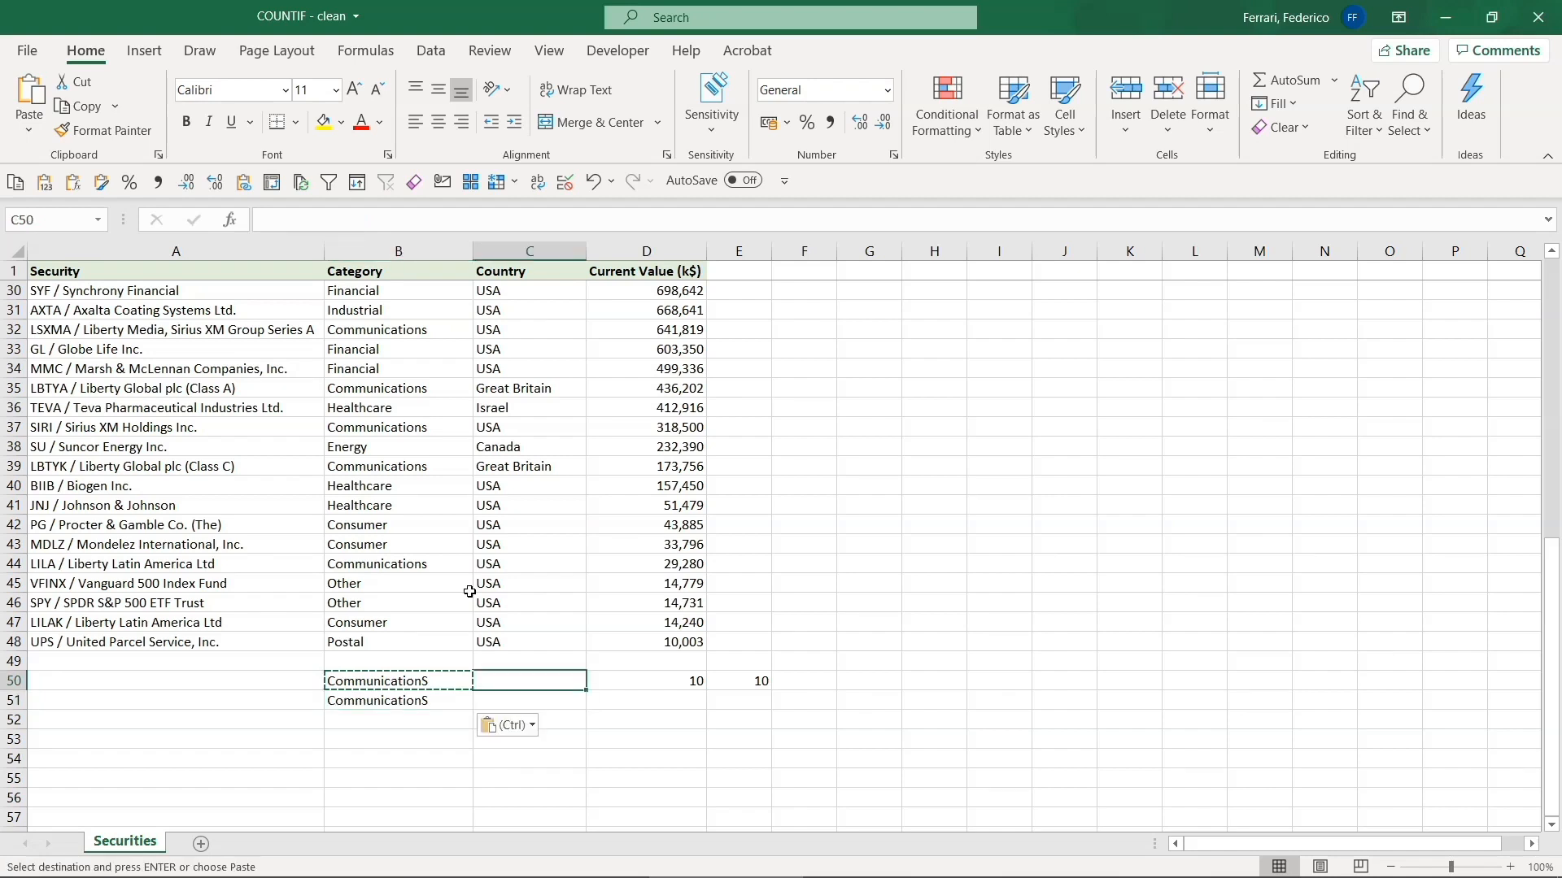
key(Up)
key(ctrl+c)
key(ctrl+Down)
key(Down)
key(Down)
key(Down)
key(ctrl+v)
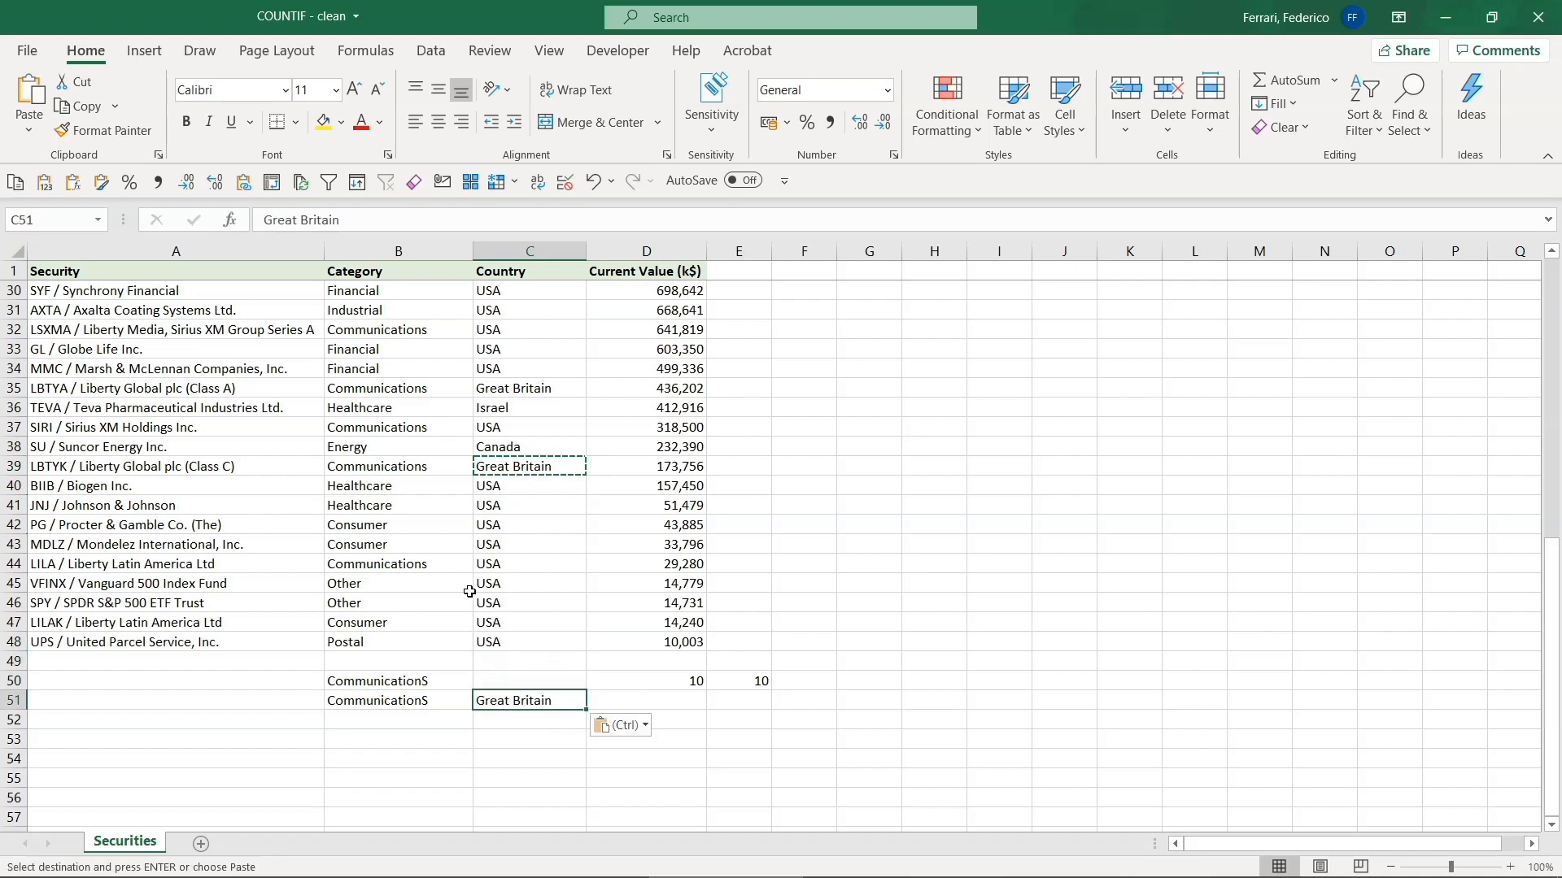
Start a COUNTIFS formula in D51 with the category cells B2:B48 (Category) as the first criteria range and B51 as its criterion.
key(Right)
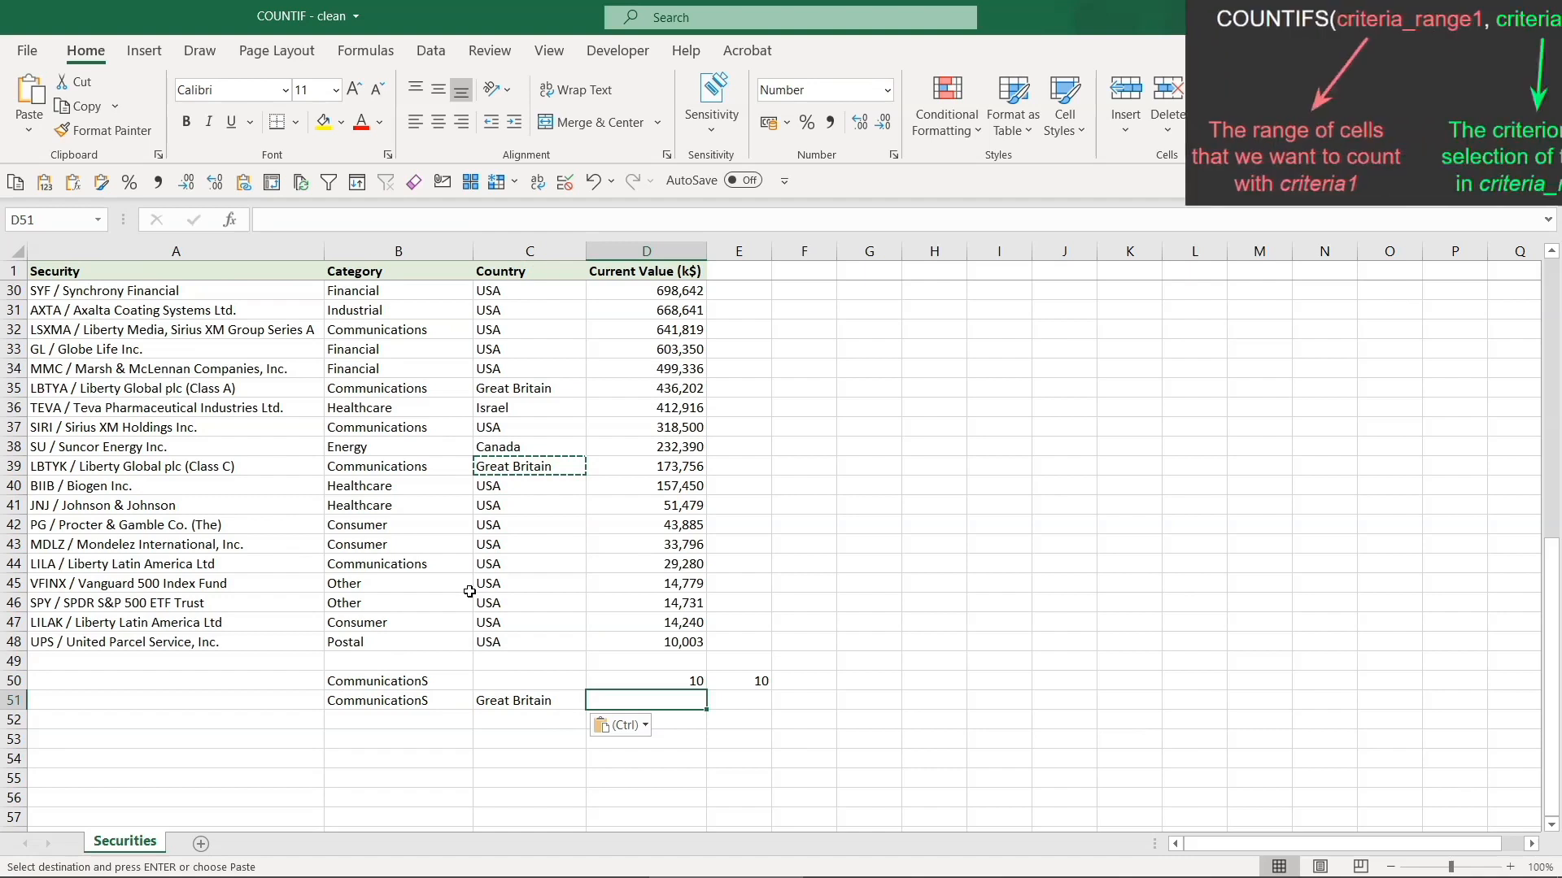
text(=coun)
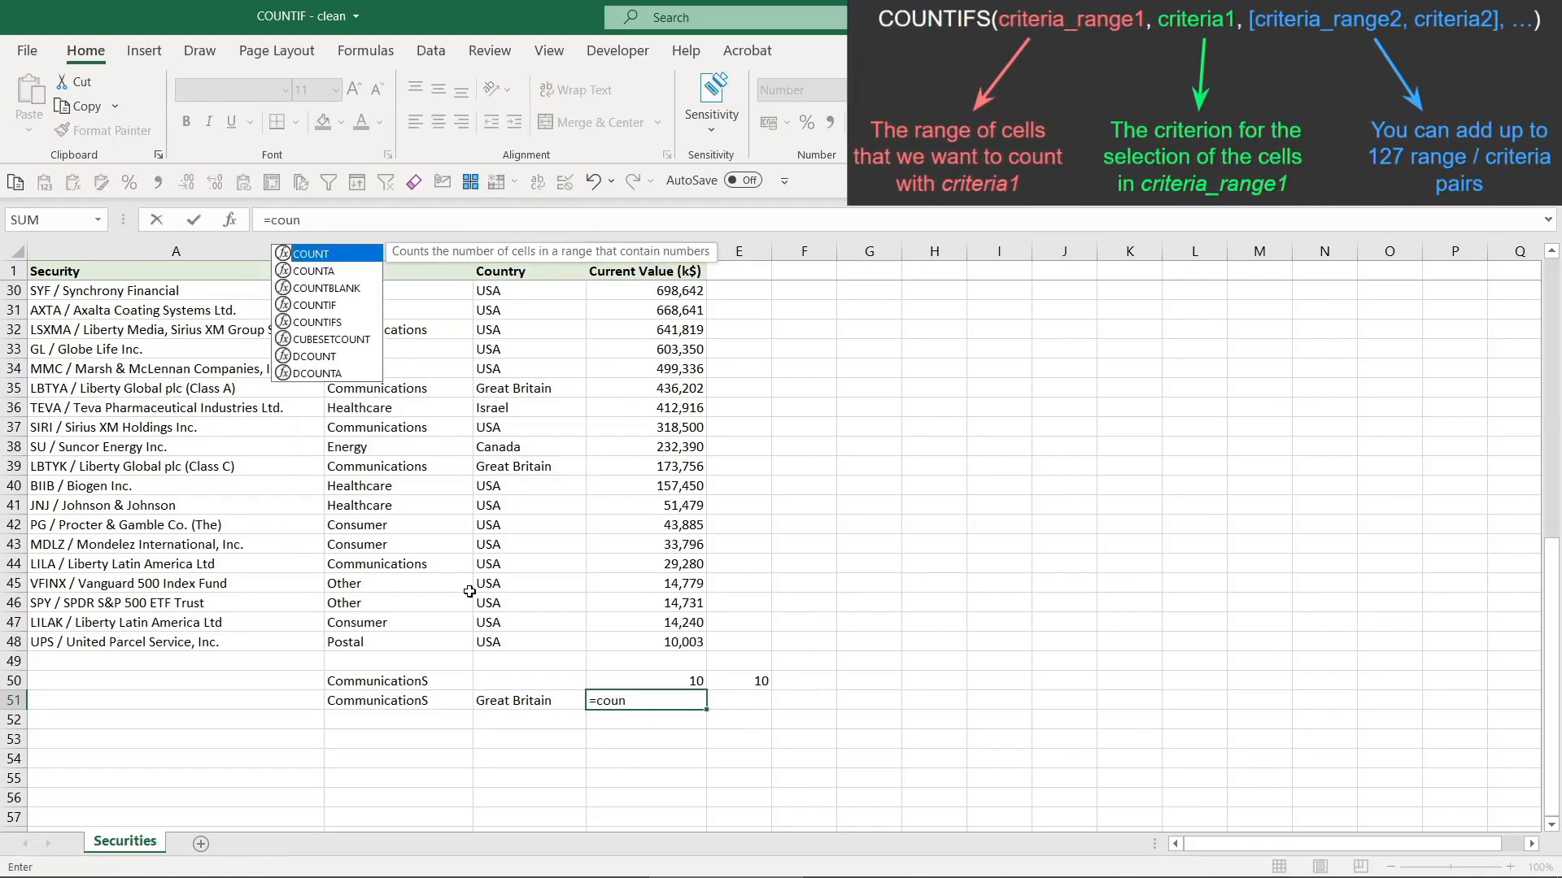
key(Down)
key(Down)
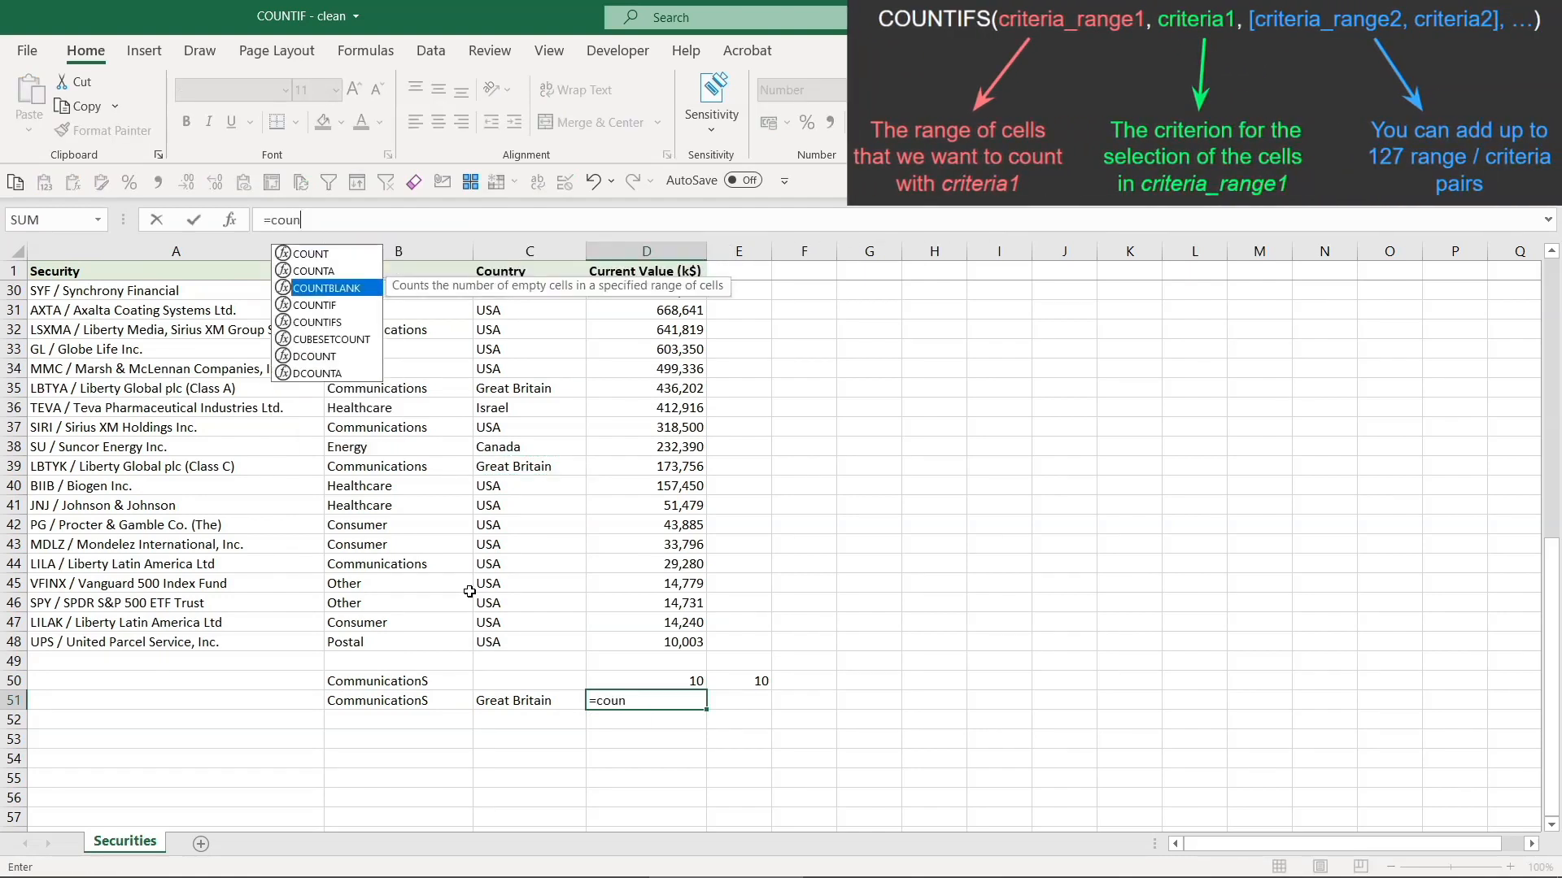
key(Down)
key(Down)
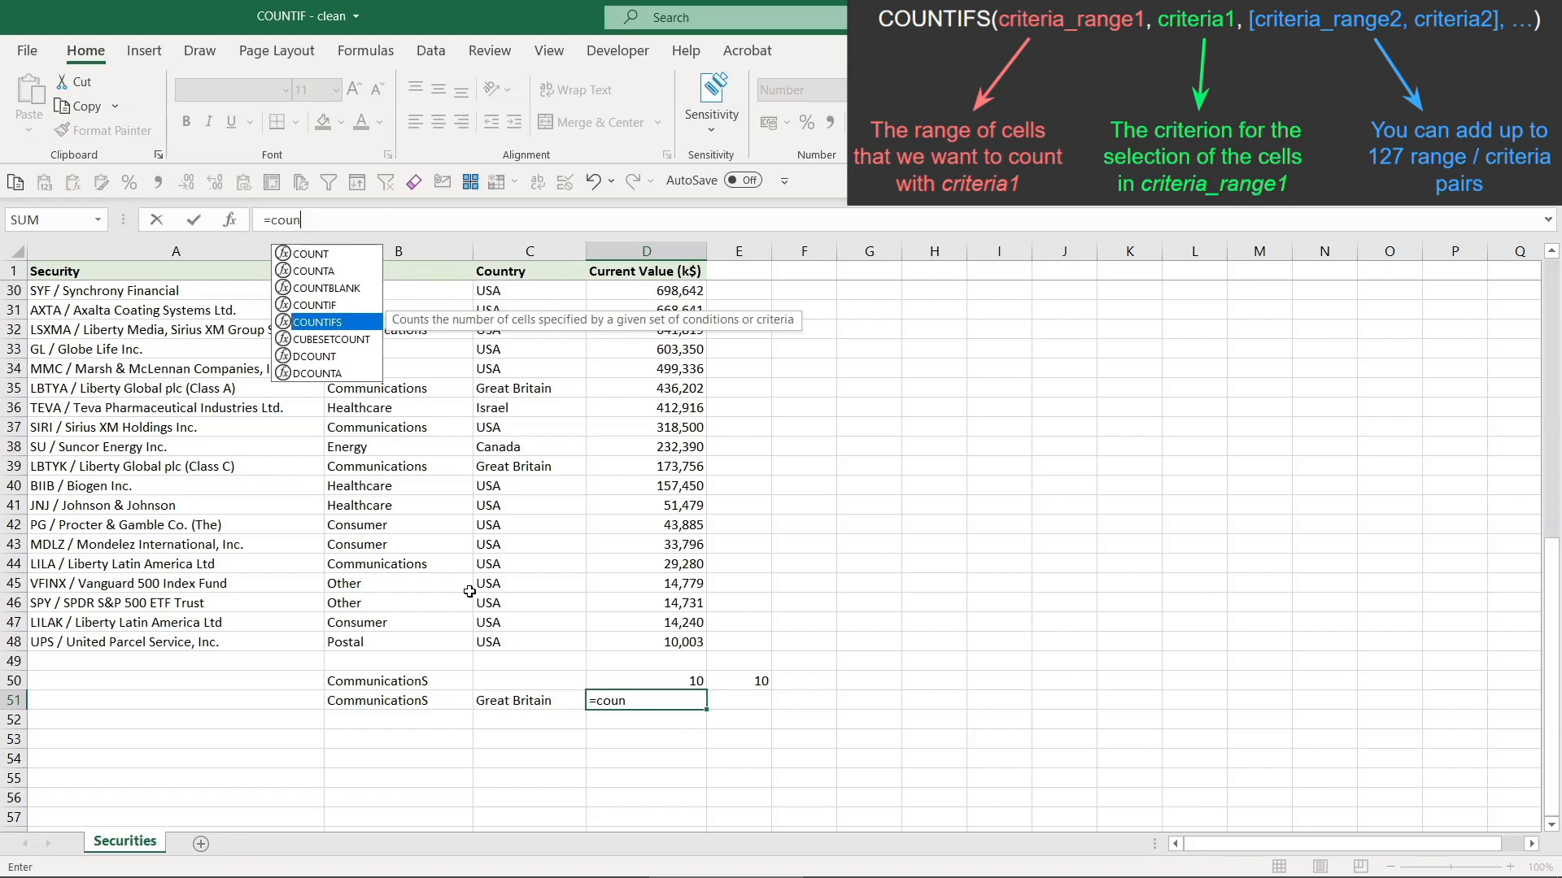
key(Tab)
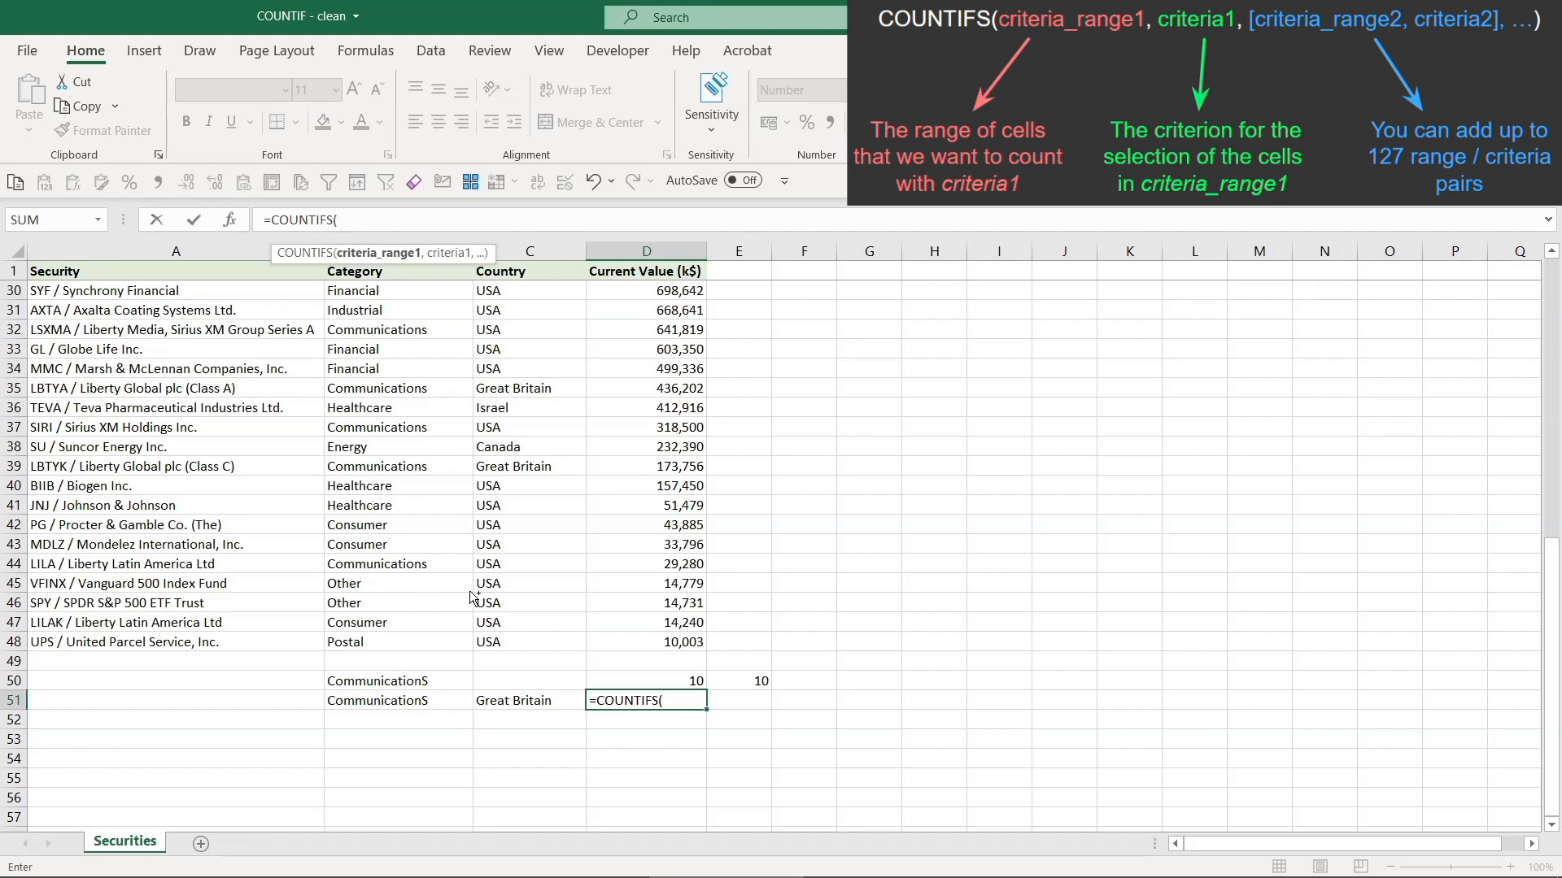
key(Left)
key(Left)
key(Up)
key(Up)
key(Up)
key(ctrl+shift+Up)
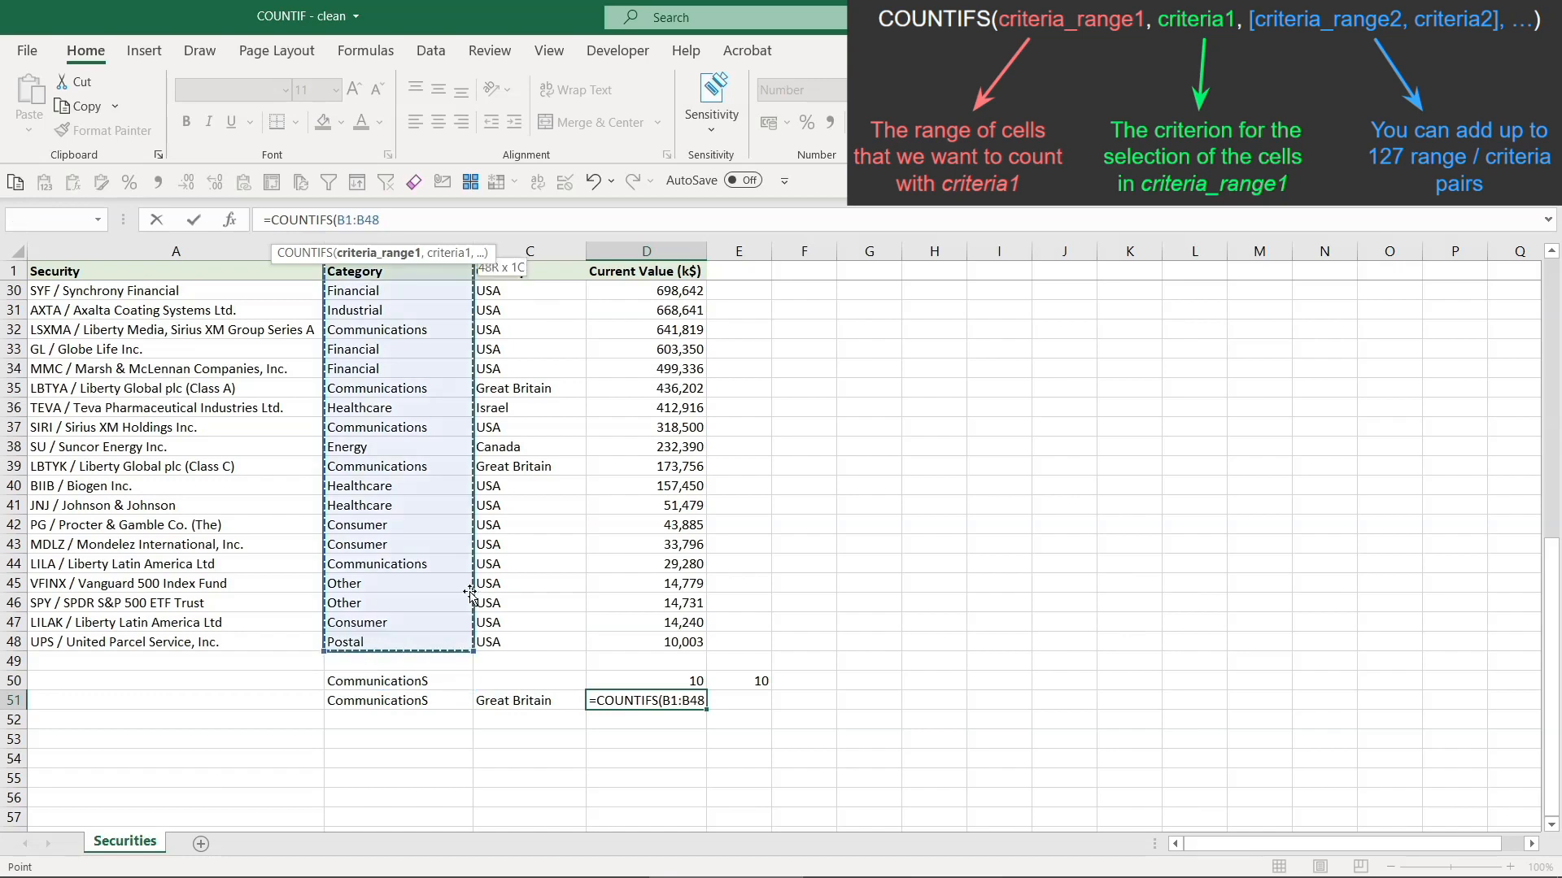
key(shift+Down)
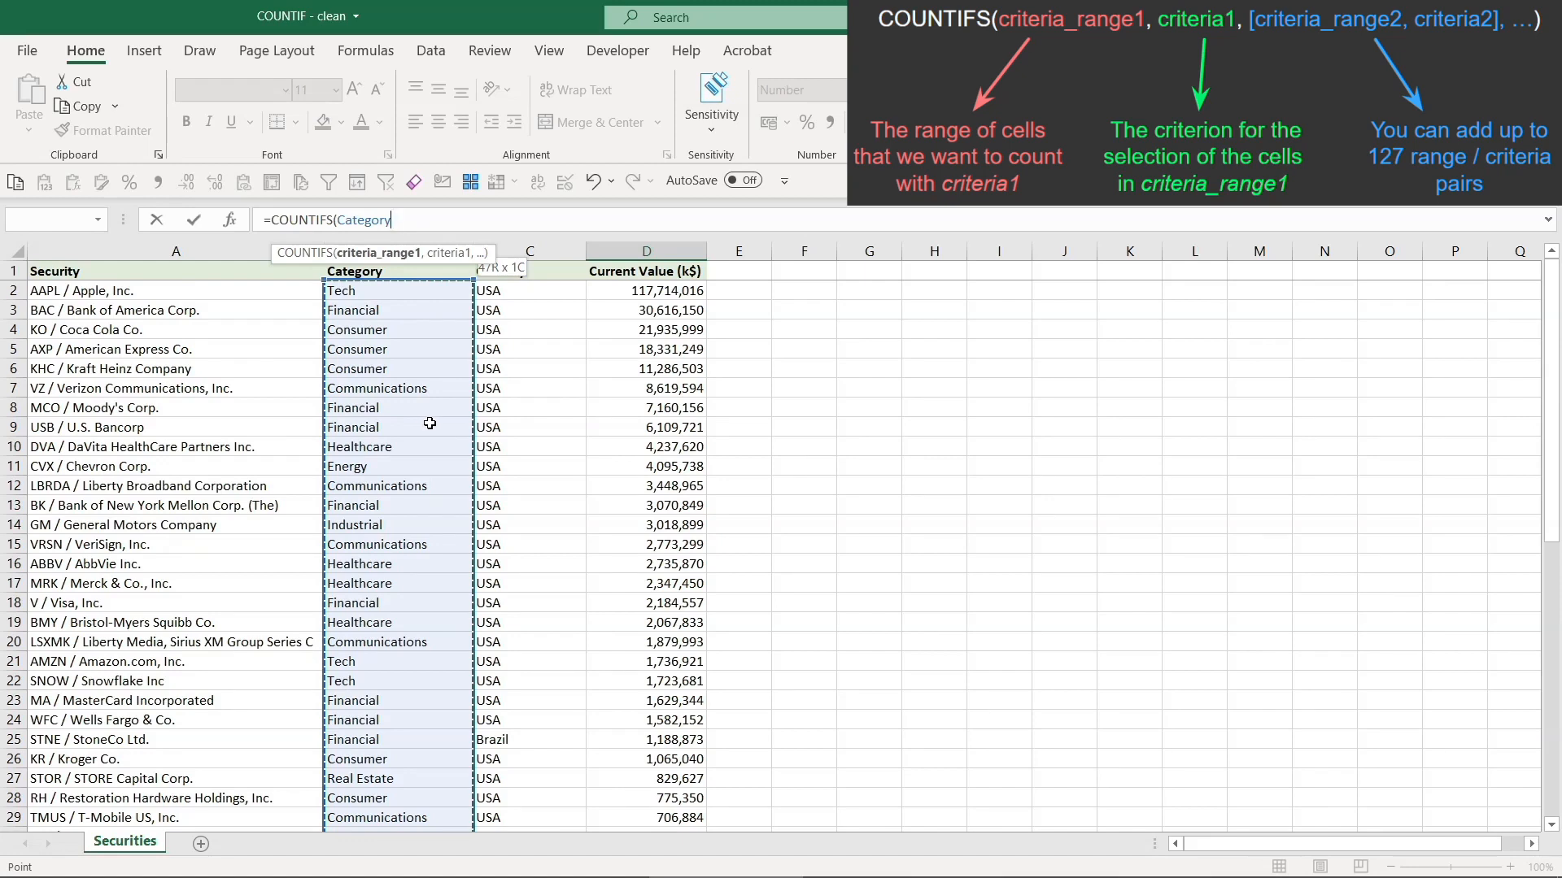
text(,)
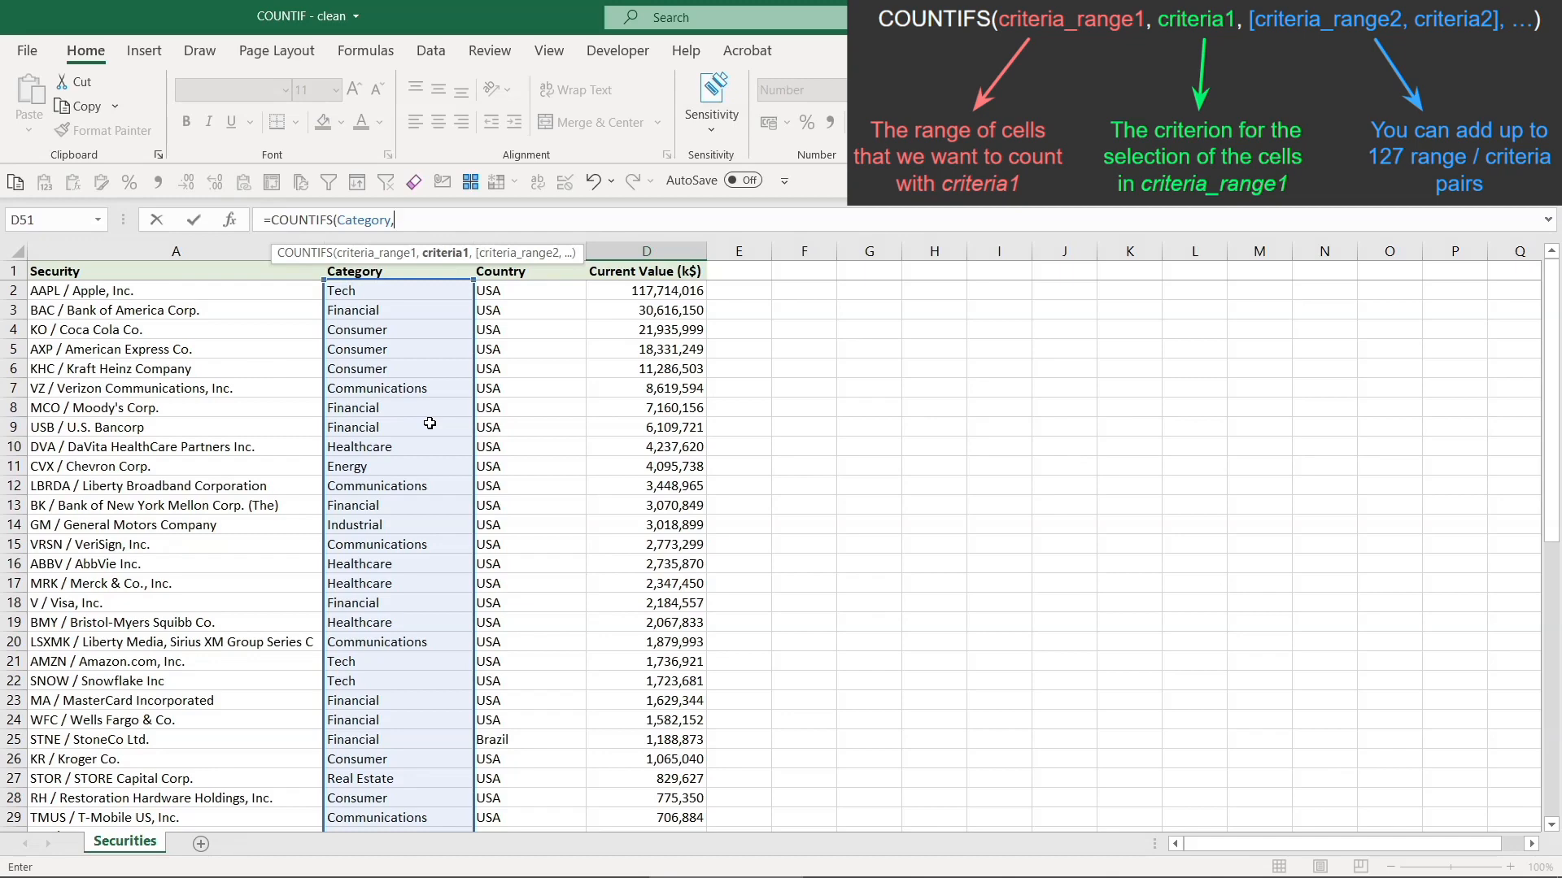
key(Left)
key(Left)
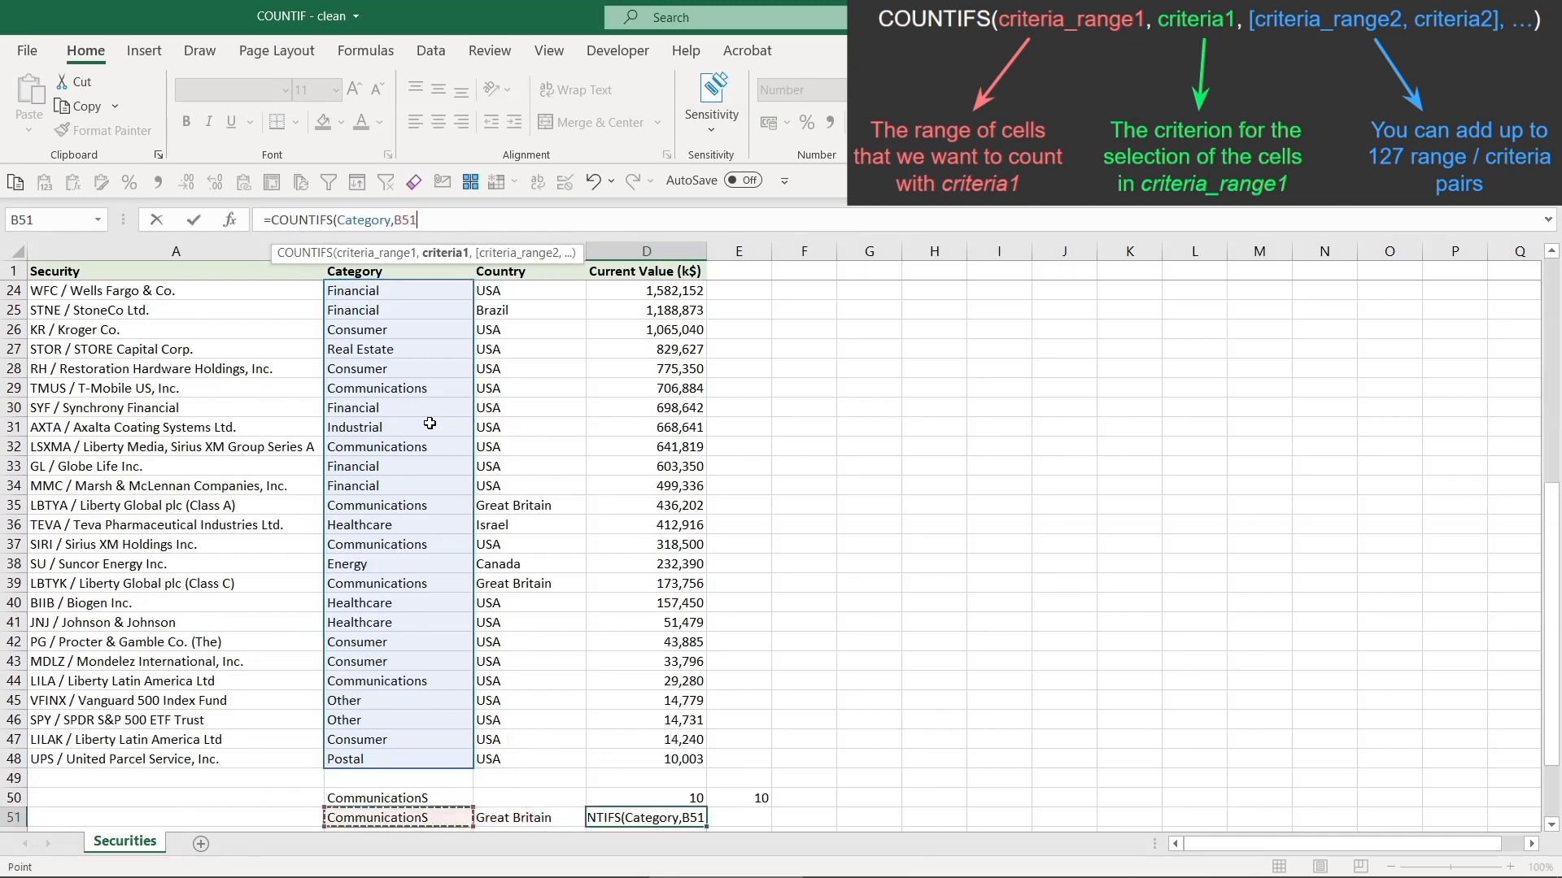
text(,)
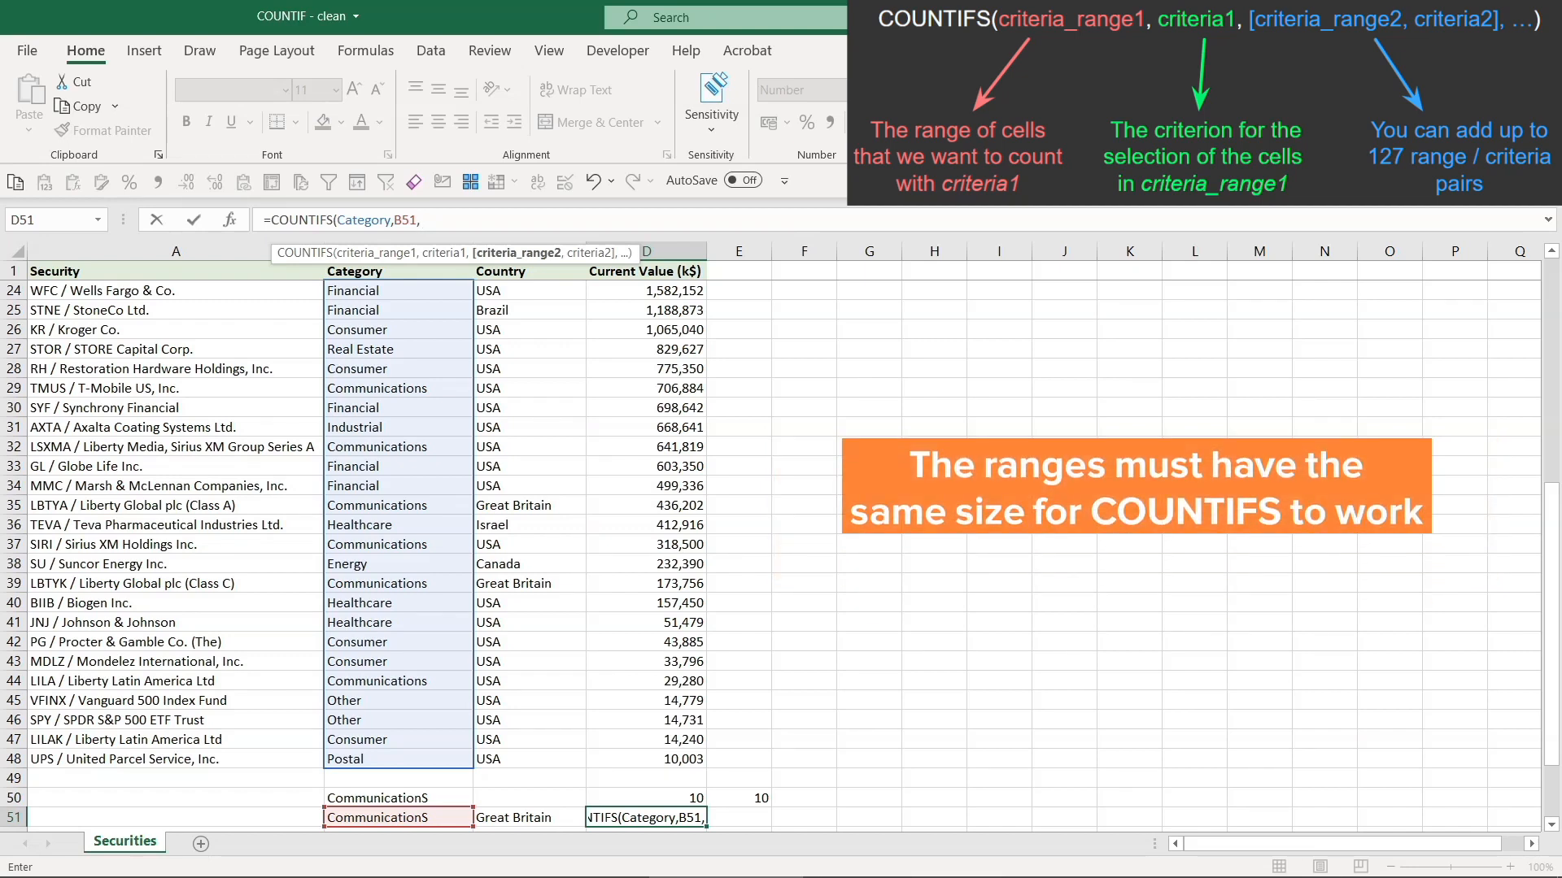
Complete the COUNTIFS formula in D51 with the country cells C2:C48 as the second criteria range and C51 as its criterion.
key(Left)
key(Up)
key(Up)
key(Up)
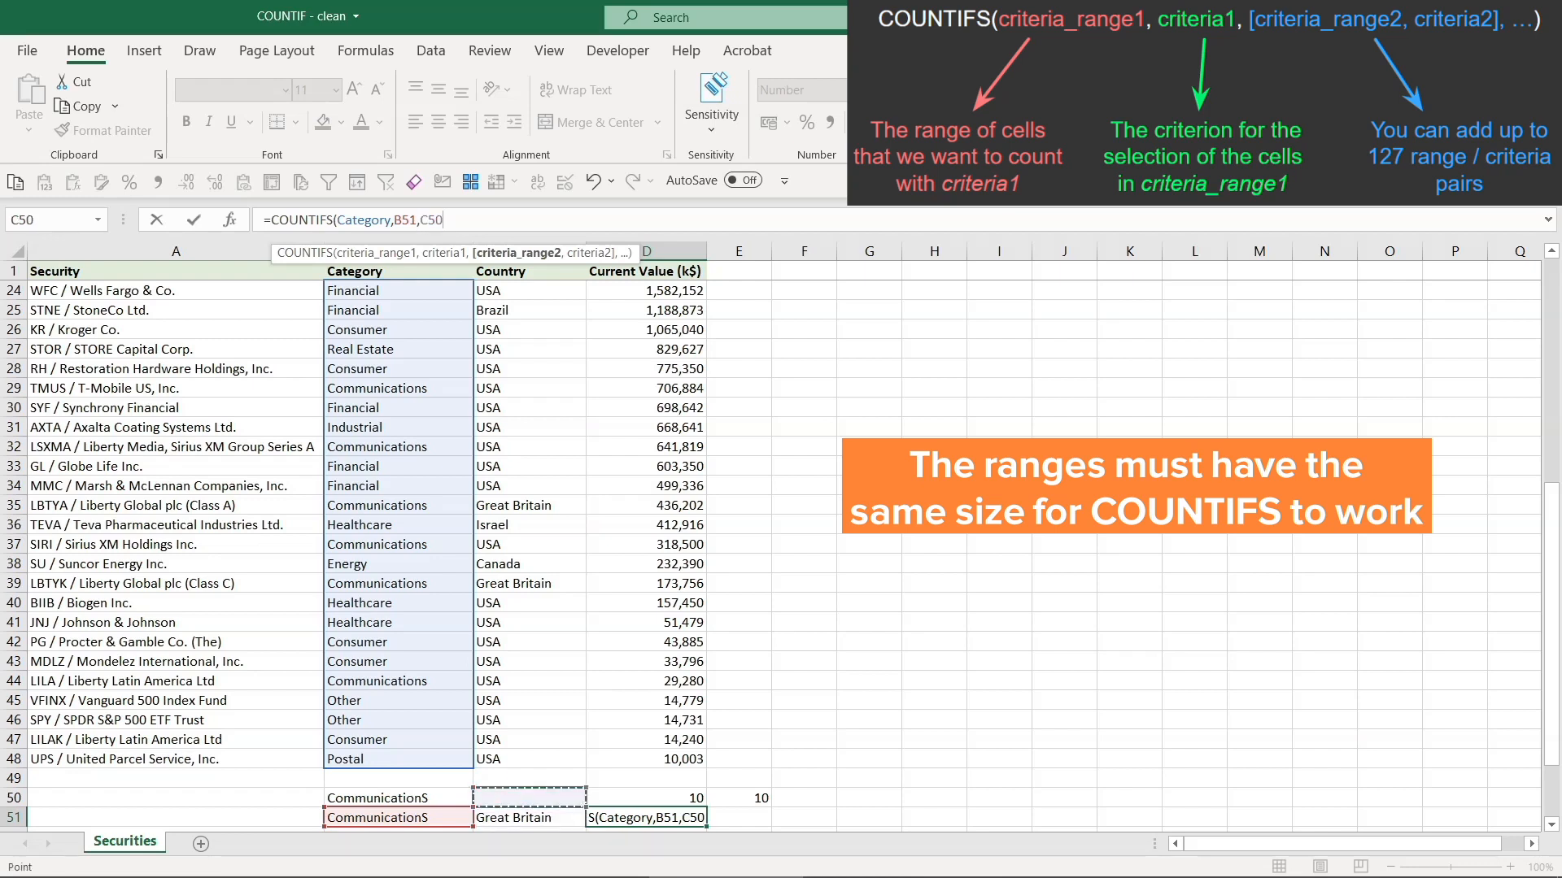
key(ctrl+shift+Up)
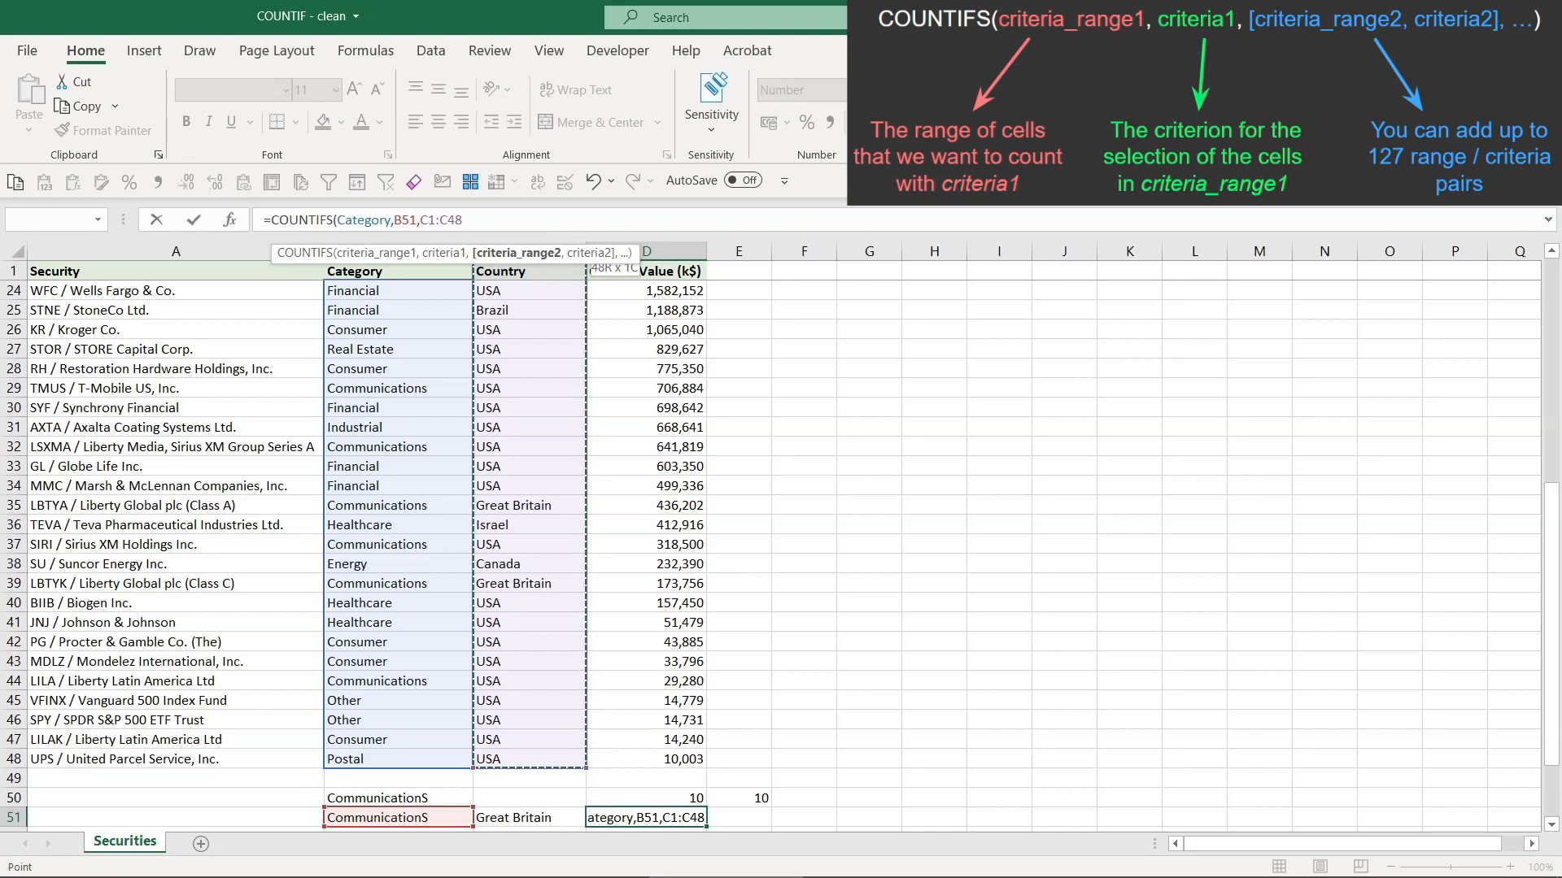
key(shift+Down)
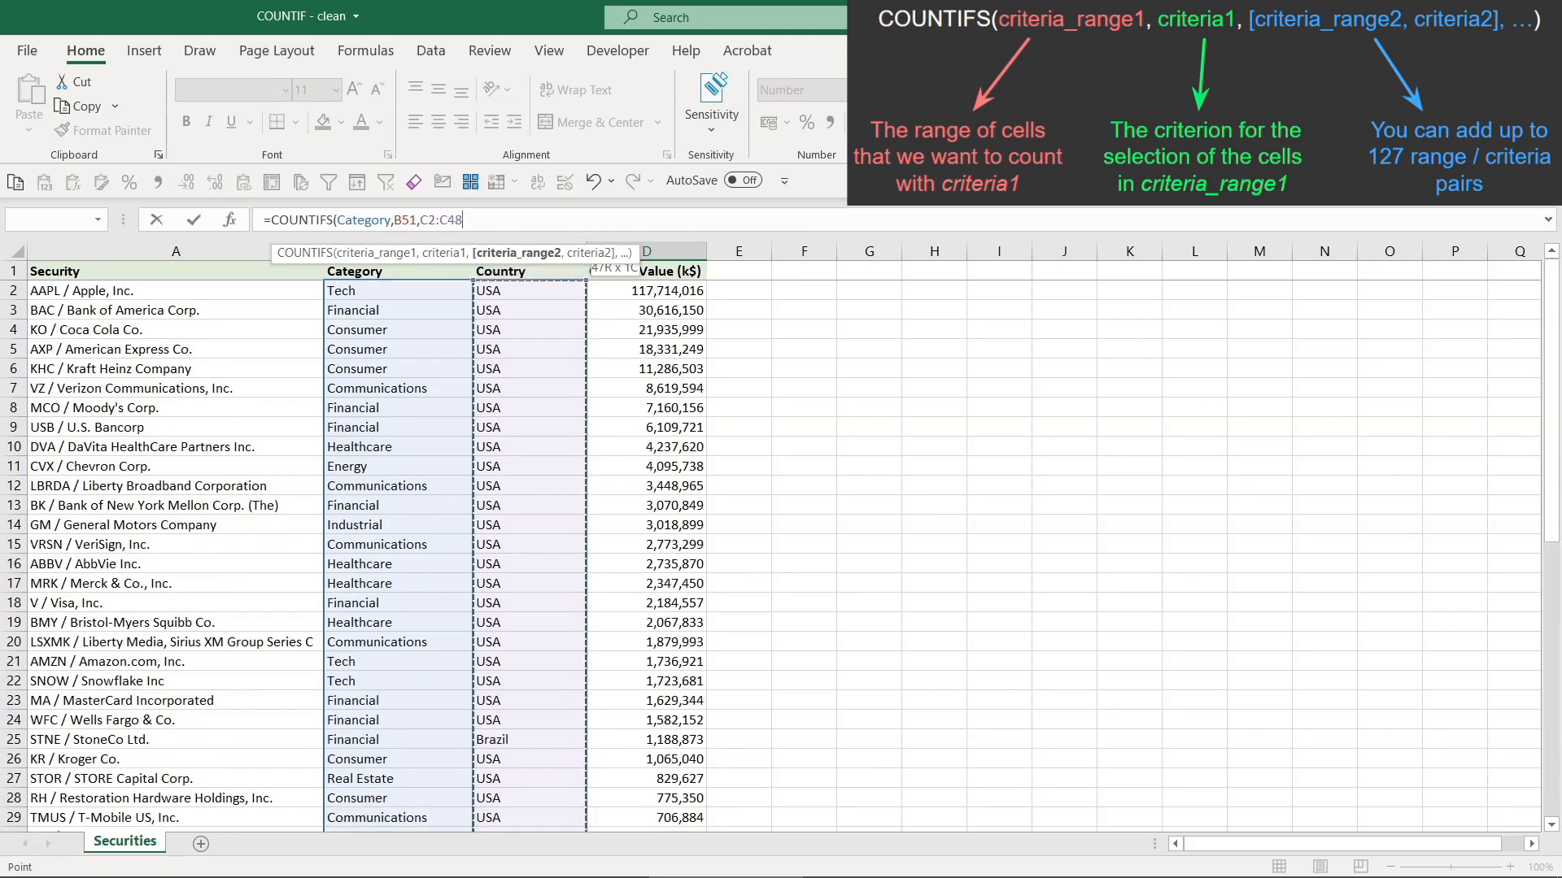
text(,)
key(Left)
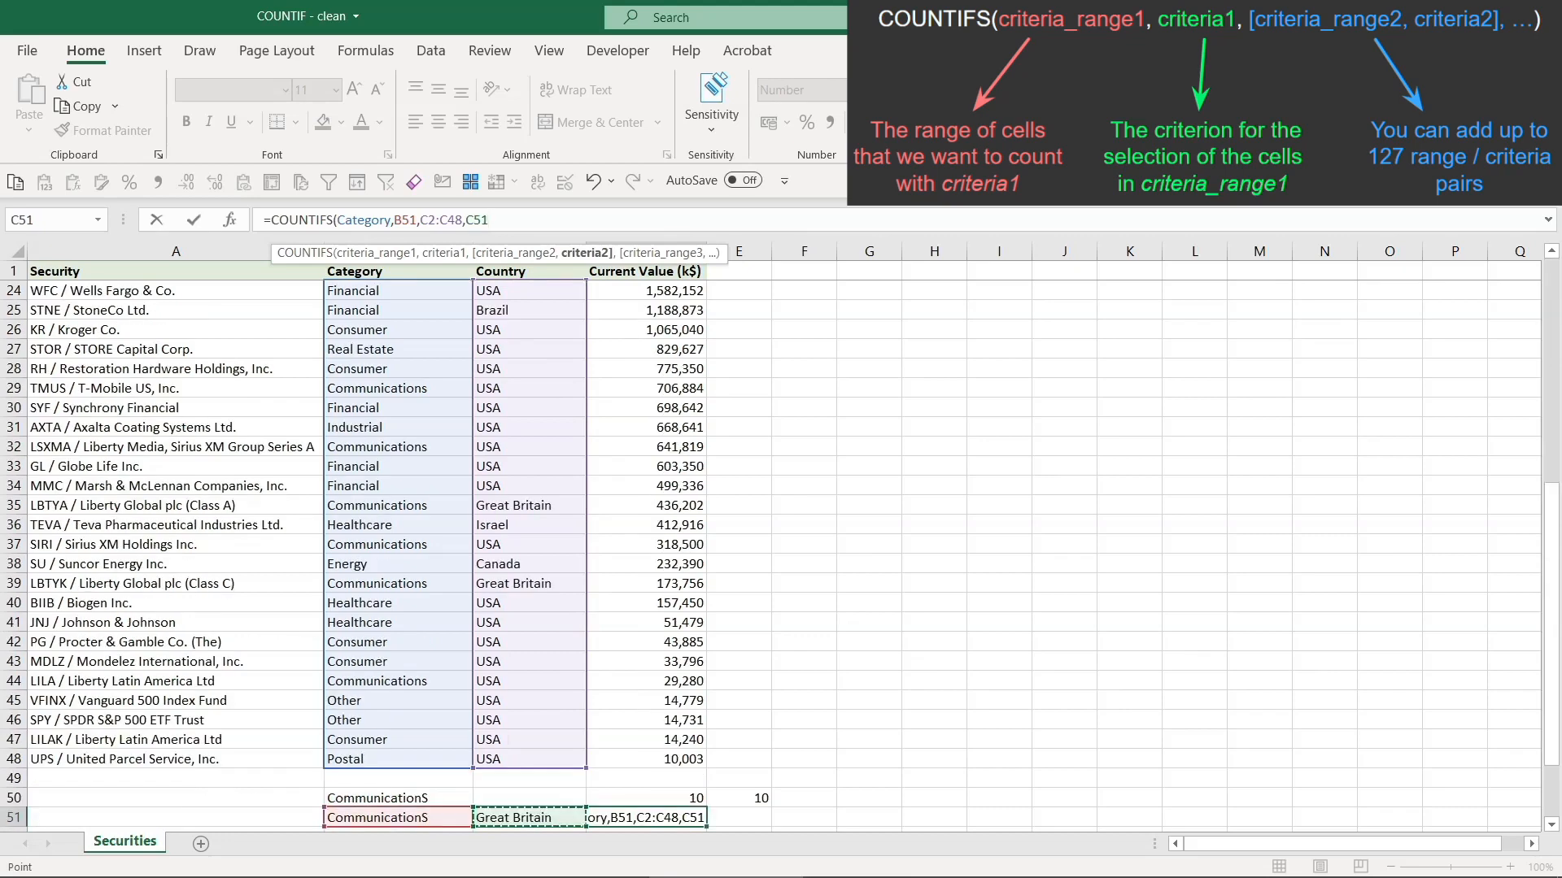
text())
key(Return)
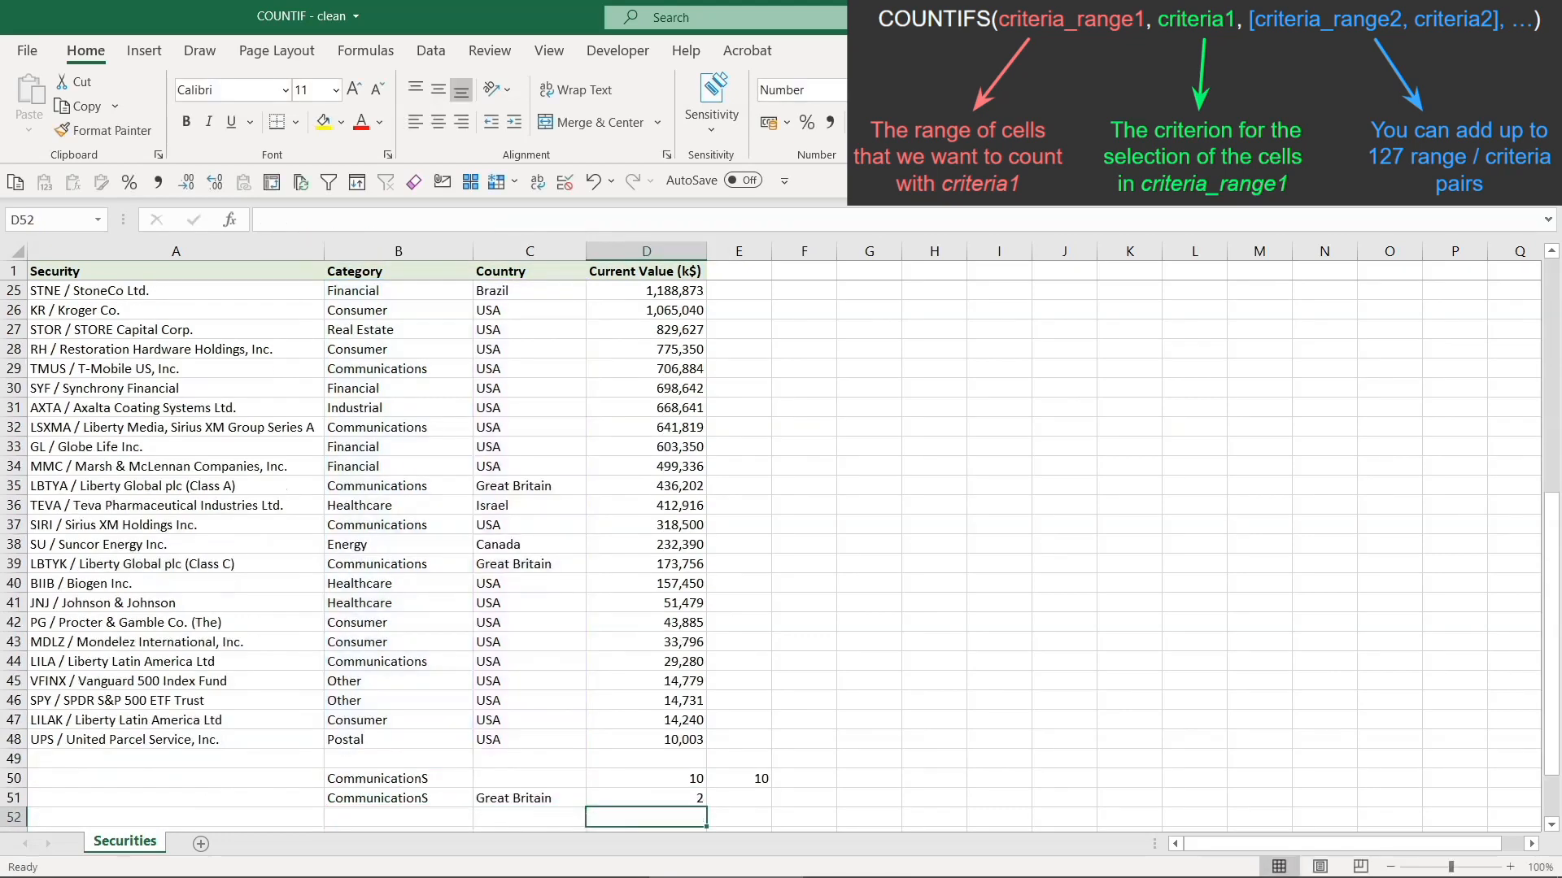